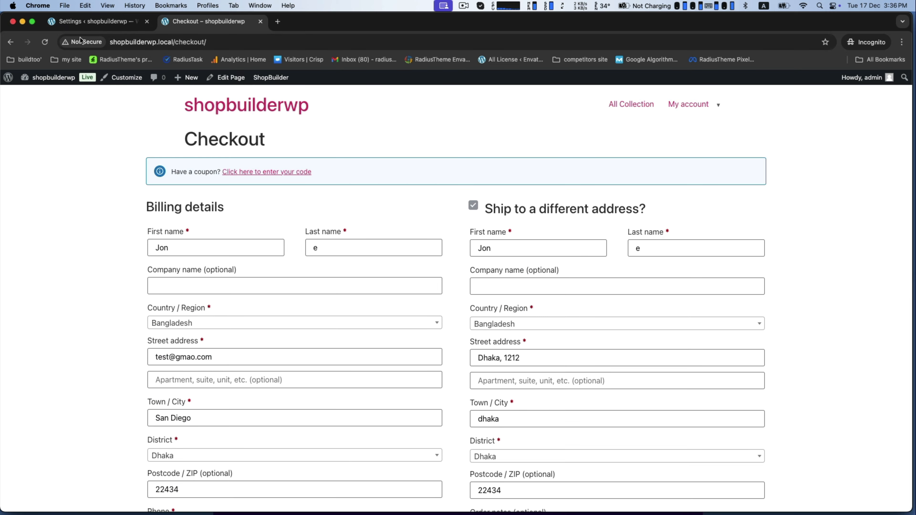
# - Reload the checkout page and review its two-column layout, from the contact section down to the payment section
pyautogui.click(45, 42)
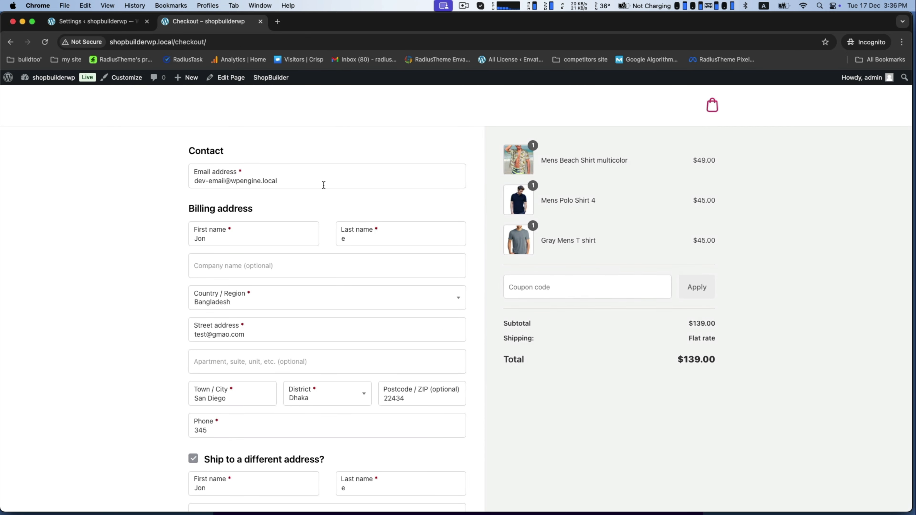
pyautogui.scroll(-15, 193, 201)
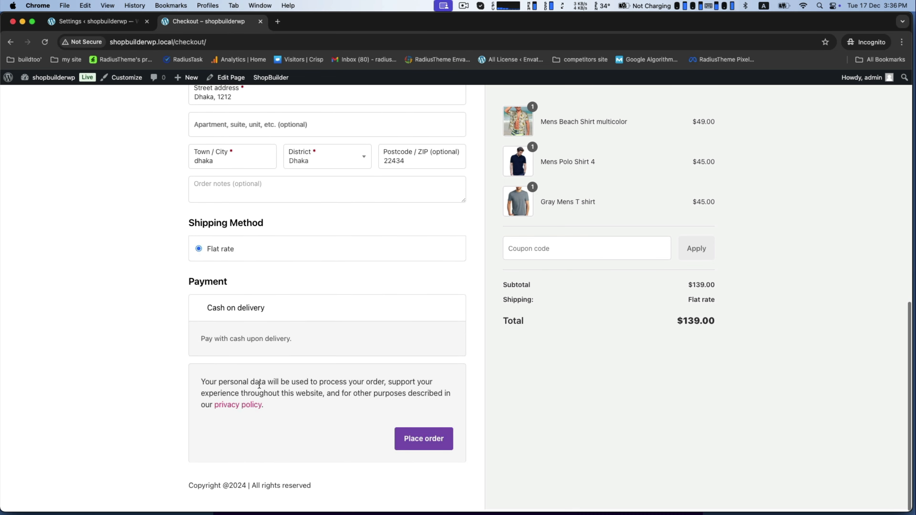
pyautogui.scroll(10, 313, 244)
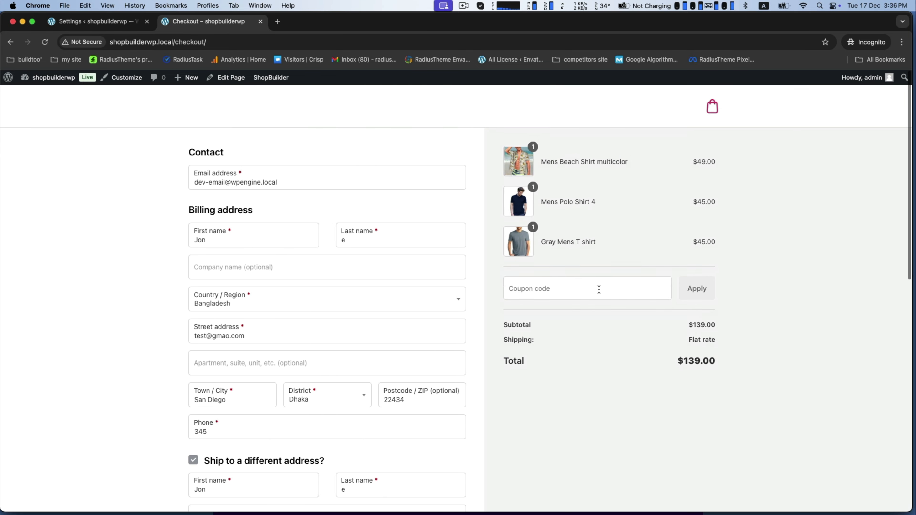
pyautogui.doubleClick(202, 150)
pyautogui.click(203, 110)
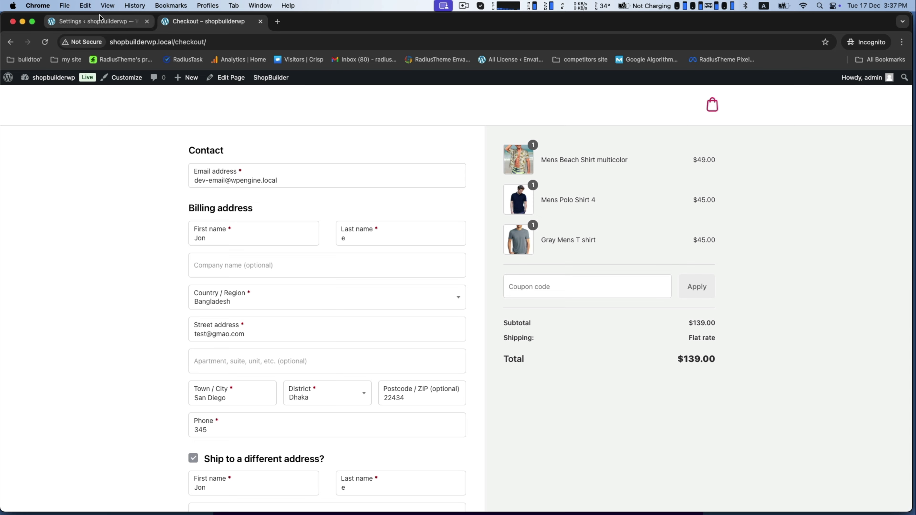
# - In the Shopify Checkout module settings, replace the checkout page logo with logo fashion.png, save, and view the checkout page
pyautogui.click(97, 21)
pyautogui.click(800, 444)
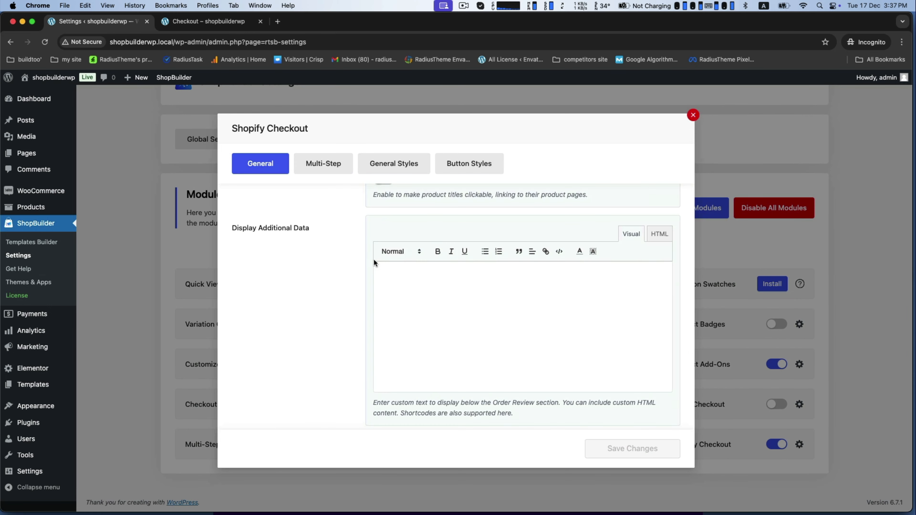
pyautogui.scroll(10, 374, 261)
pyautogui.moveTo(386, 318)
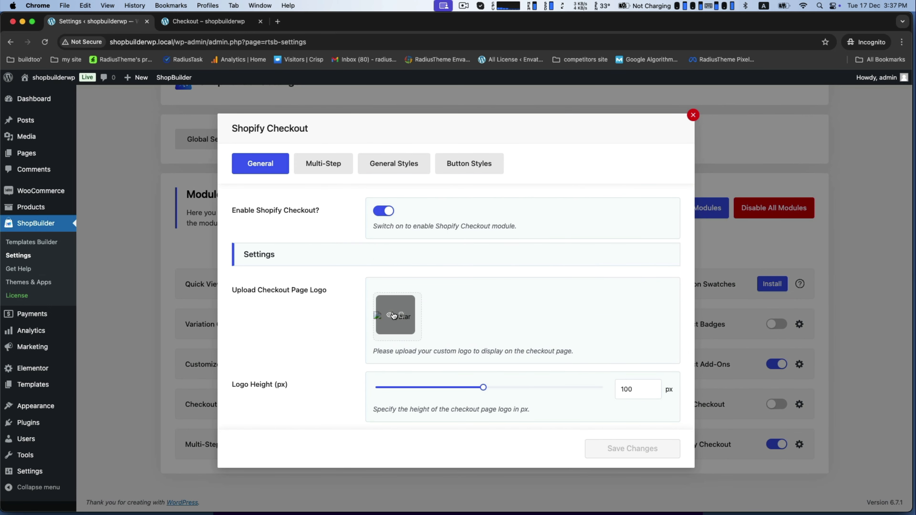
pyautogui.click(401, 316)
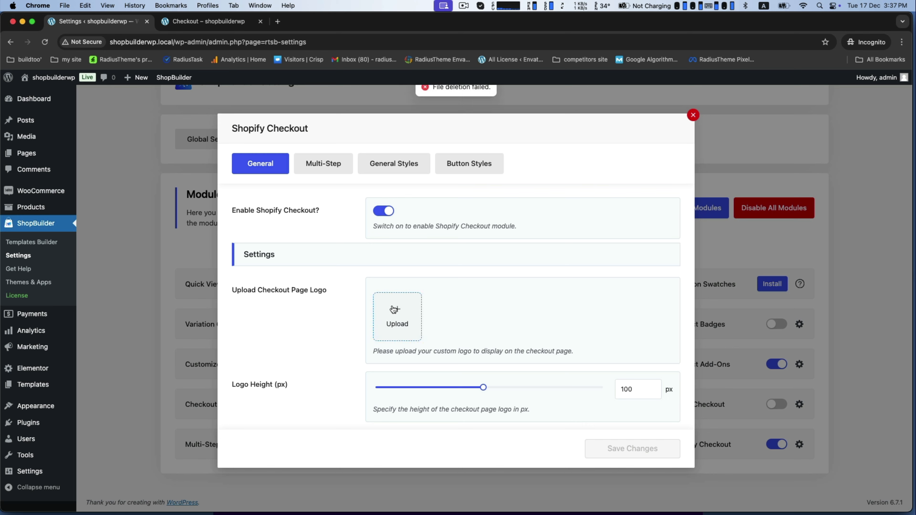
pyautogui.click(393, 308)
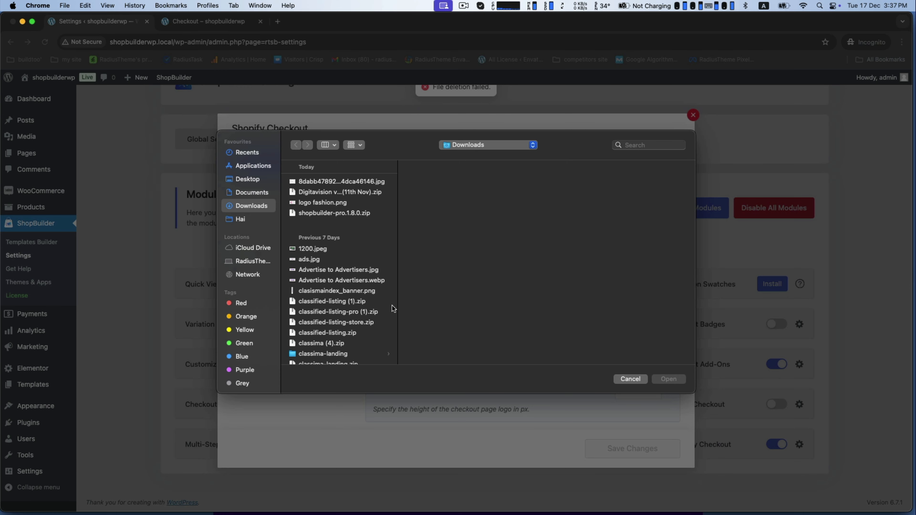
pyautogui.click(307, 204)
pyautogui.click(675, 378)
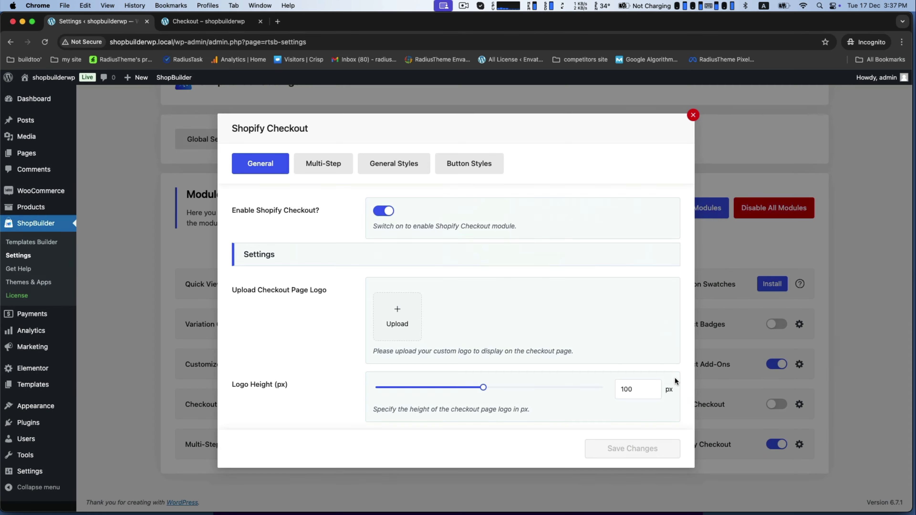
pyautogui.click(633, 449)
pyautogui.click(208, 21)
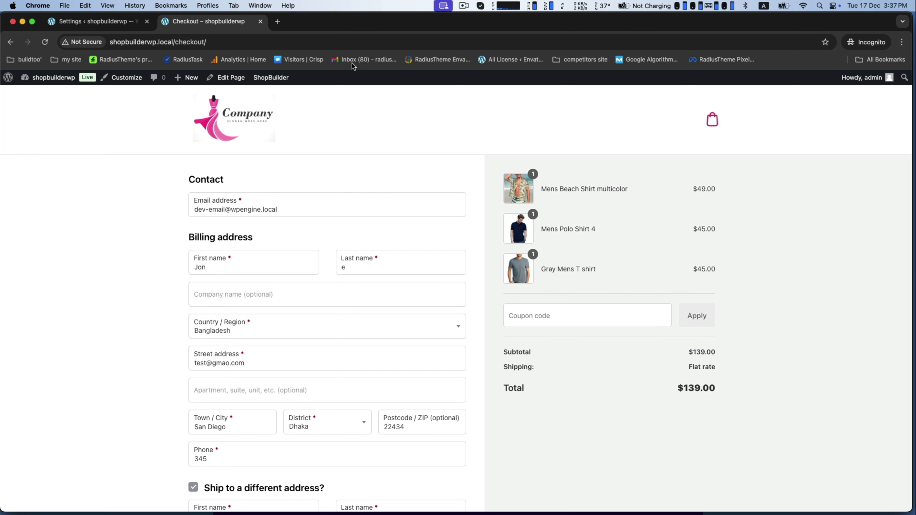
# - Set the Shopify Checkout module's selected cart icon to Cart, save the changes, and reload the checkout page
pyautogui.click(93, 22)
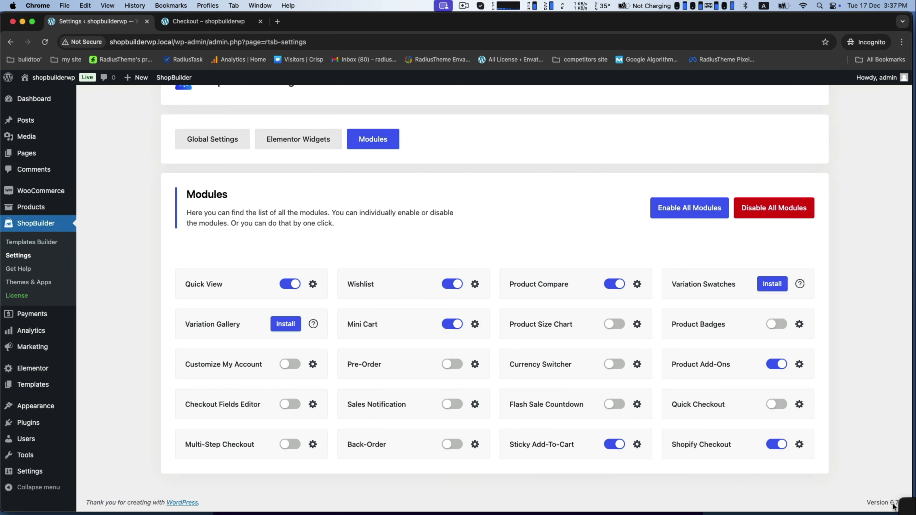
pyautogui.click(800, 445)
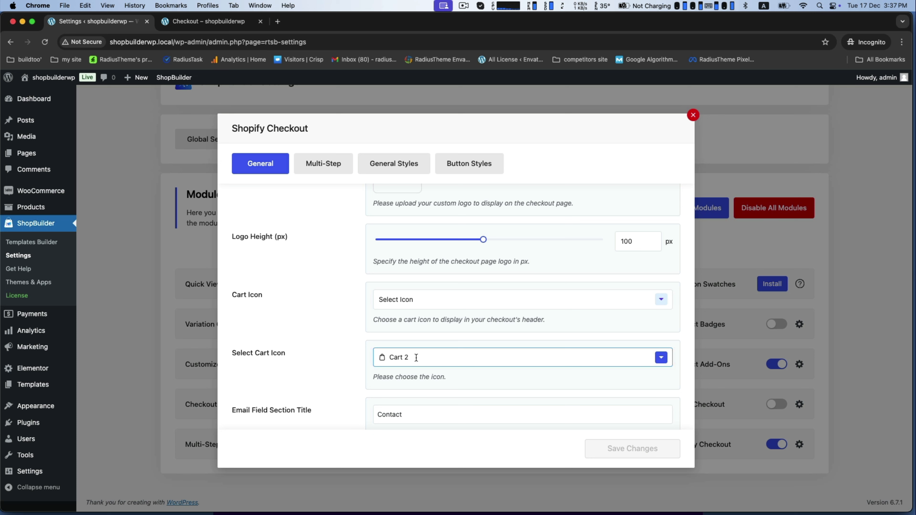
pyautogui.click(546, 361)
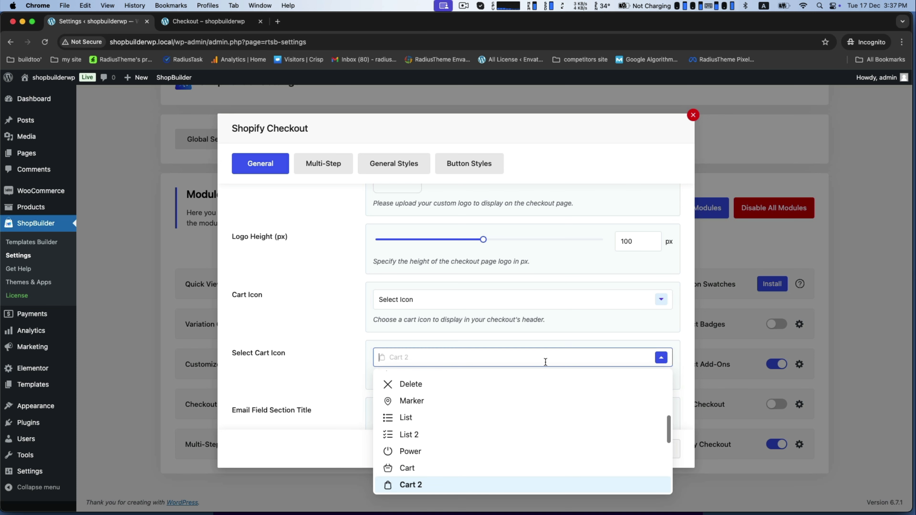
pyautogui.click(388, 468)
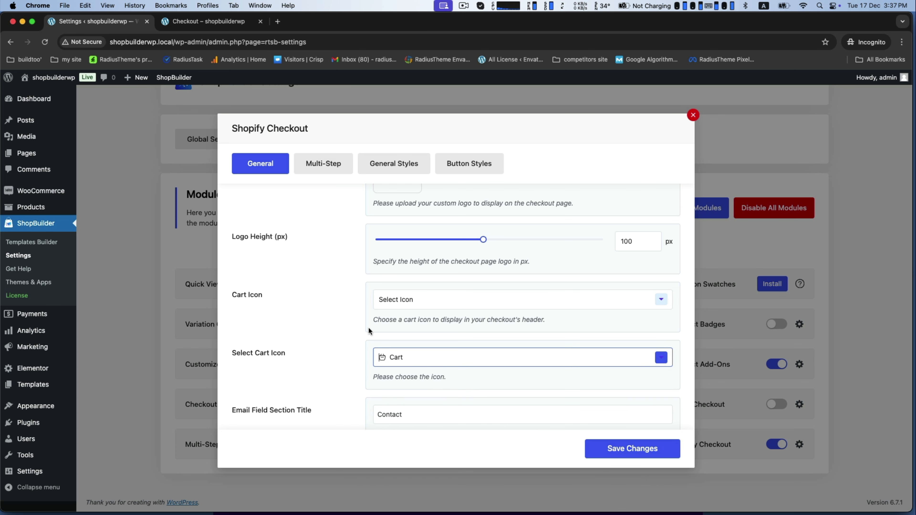
pyautogui.click(382, 302)
pyautogui.click(399, 336)
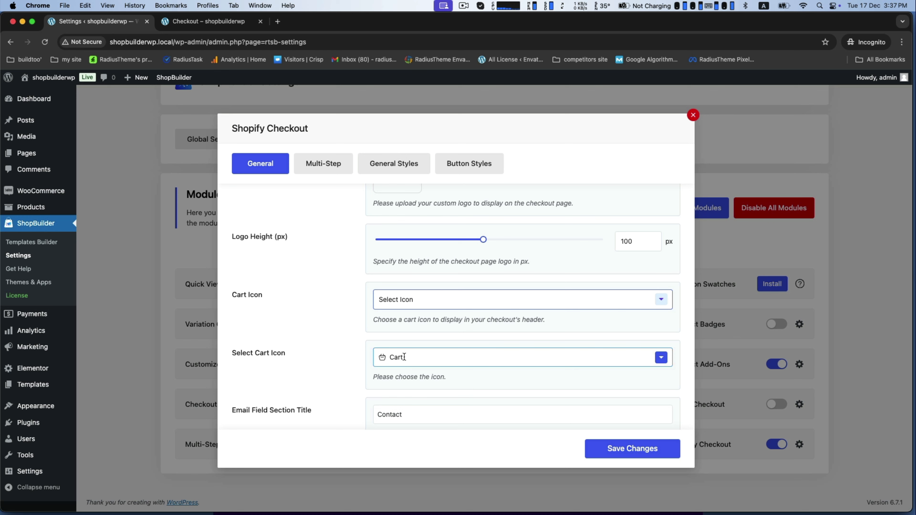
pyautogui.click(386, 358)
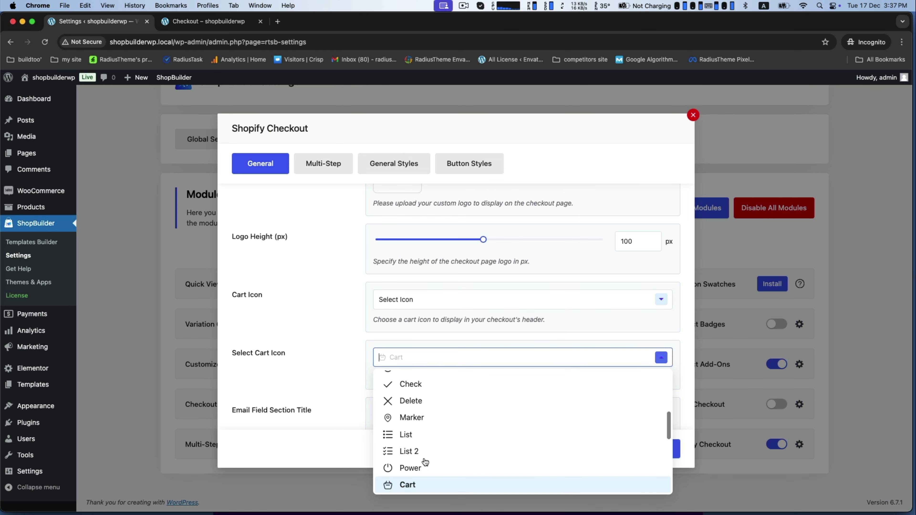
pyautogui.click(404, 485)
pyautogui.click(635, 449)
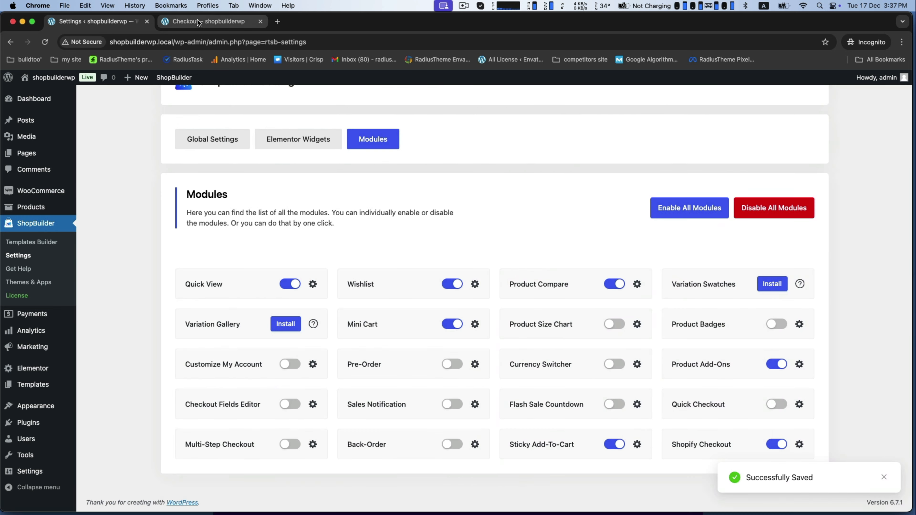
pyautogui.click(198, 21)
pyautogui.click(45, 42)
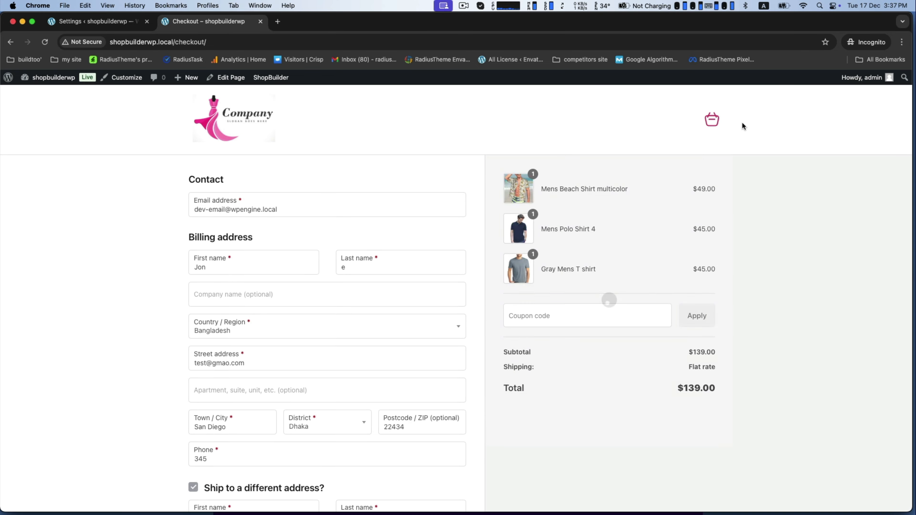
# - Set the Shopify Checkout module's Email Field Section Title to "Contact Email" and save the changes
pyautogui.click(105, 27)
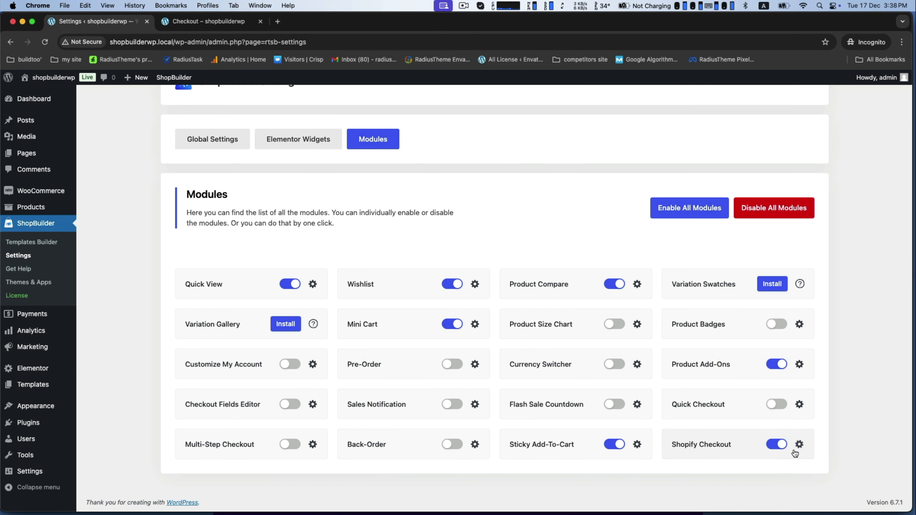
pyautogui.click(799, 445)
pyautogui.scroll(-5, 340, 331)
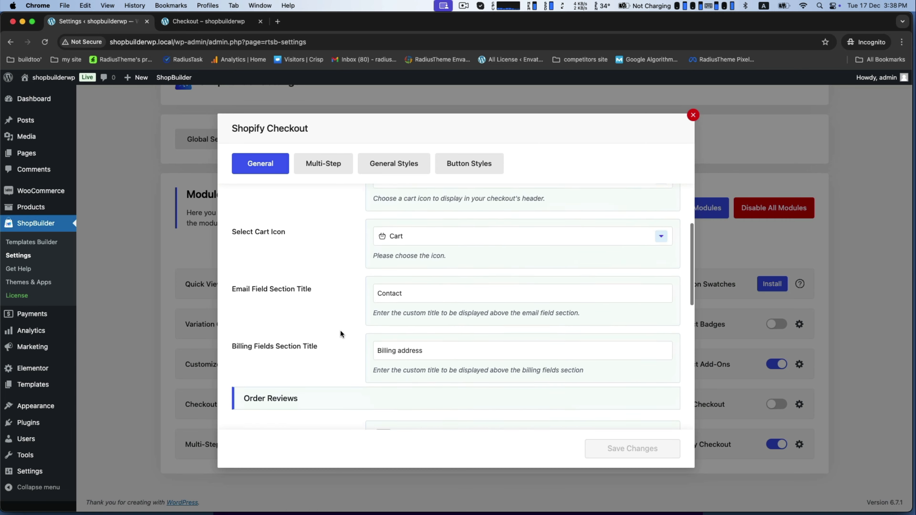
pyautogui.moveTo(227, 239); pyautogui.dragTo(312, 239)
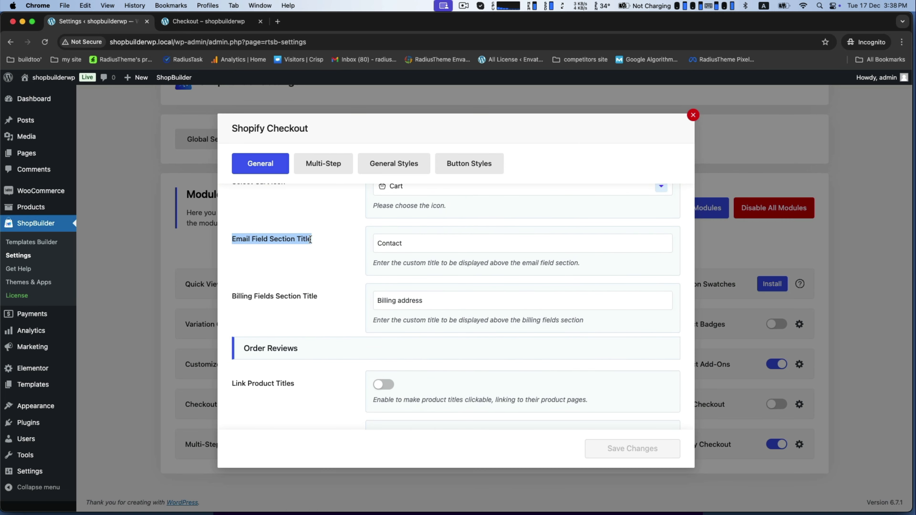
pyautogui.click(386, 246)
pyautogui.click(205, 21)
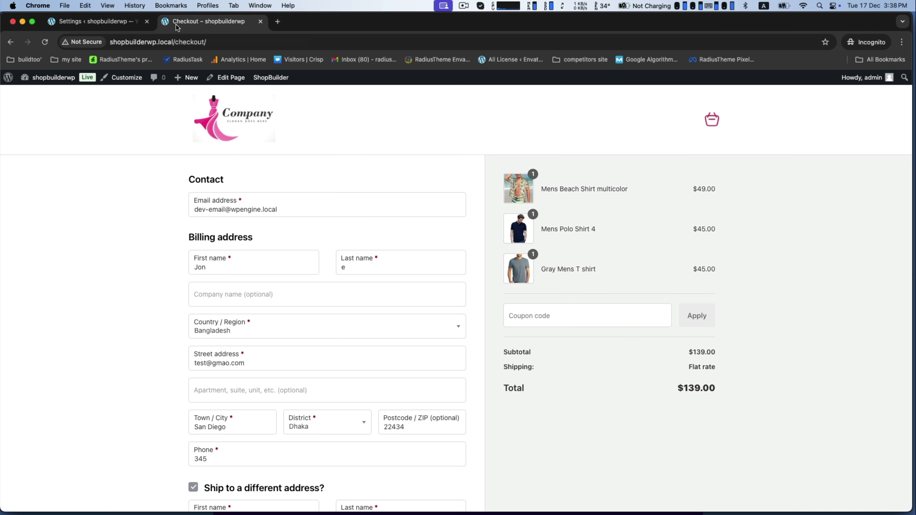
pyautogui.moveTo(188, 179); pyautogui.dragTo(245, 182)
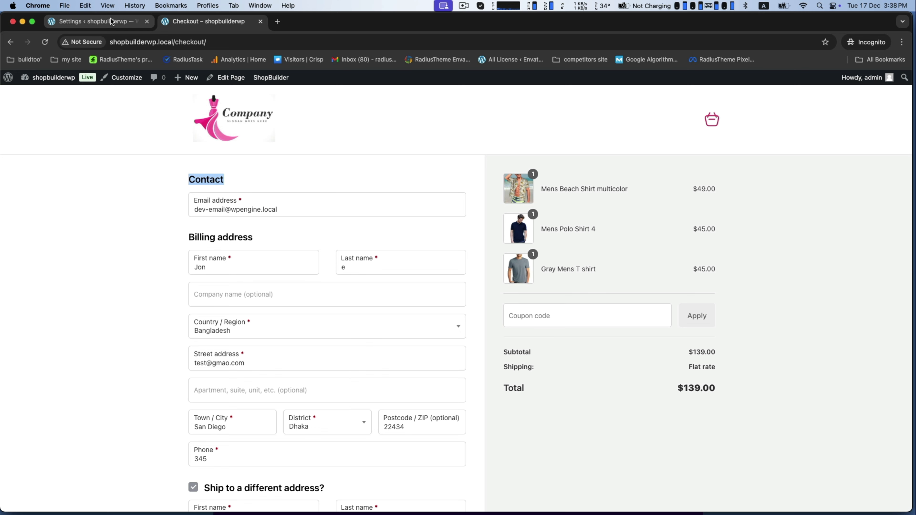
pyautogui.click(96, 21)
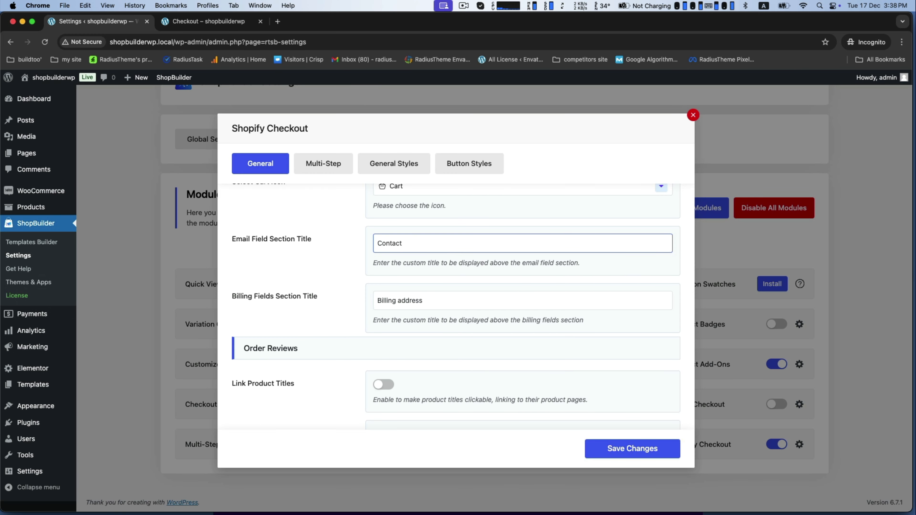
pyautogui.write('Email')
pyautogui.click(664, 450)
# - Reload the checkout page and check the headings above the email field and the billing fields
pyautogui.click(205, 22)
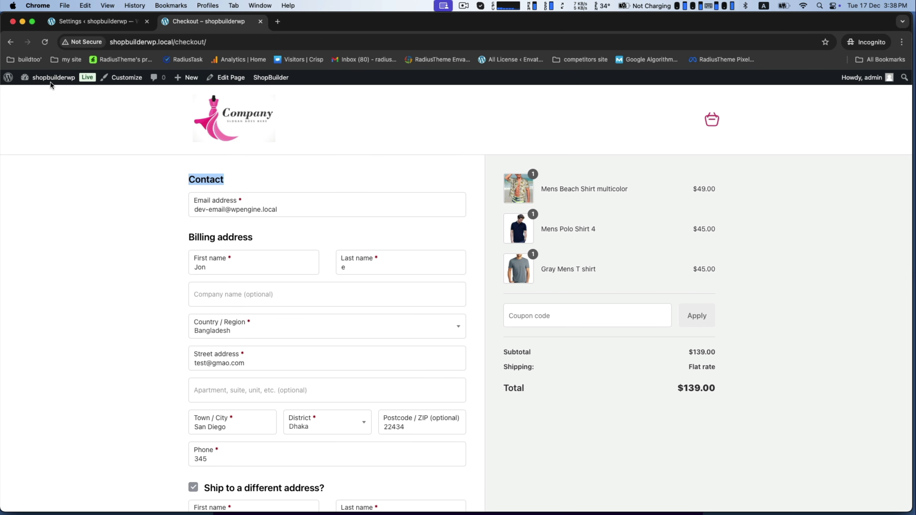
pyautogui.click(44, 42)
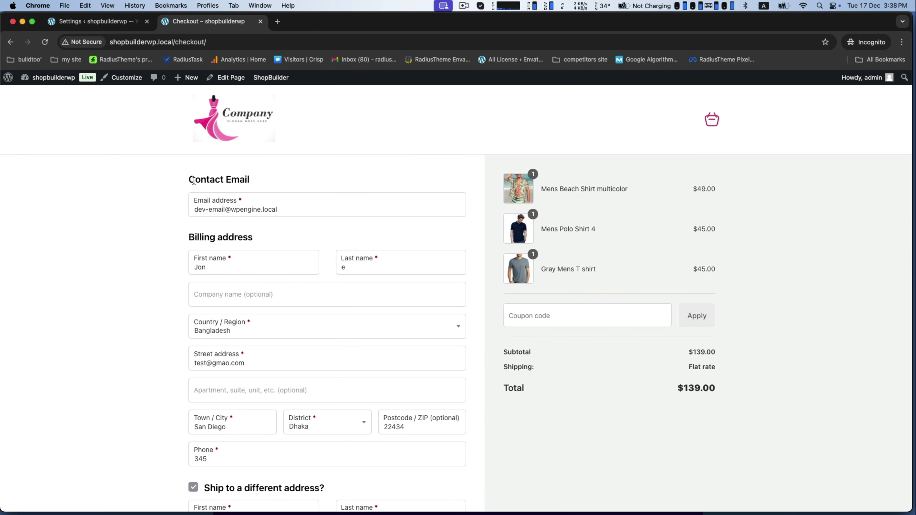
pyautogui.moveTo(193, 180); pyautogui.dragTo(294, 186)
pyautogui.click(295, 186)
pyautogui.moveTo(189, 236); pyautogui.dragTo(282, 242)
# - Enable Link Product Titles in the Order Reviews section of the Shopify Checkout settings and save the changes
pyautogui.click(108, 23)
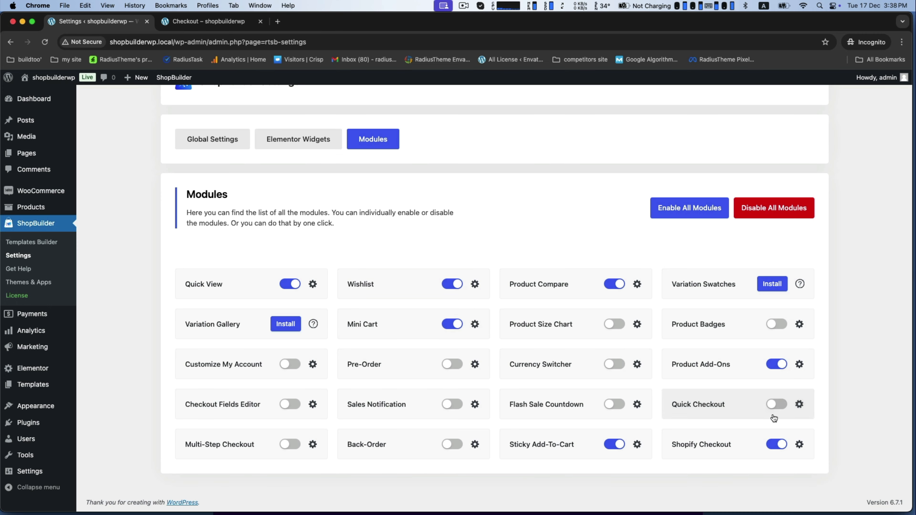
pyautogui.click(800, 444)
pyautogui.click(455, 300)
pyautogui.scroll(-4, 342, 323)
pyautogui.click(208, 22)
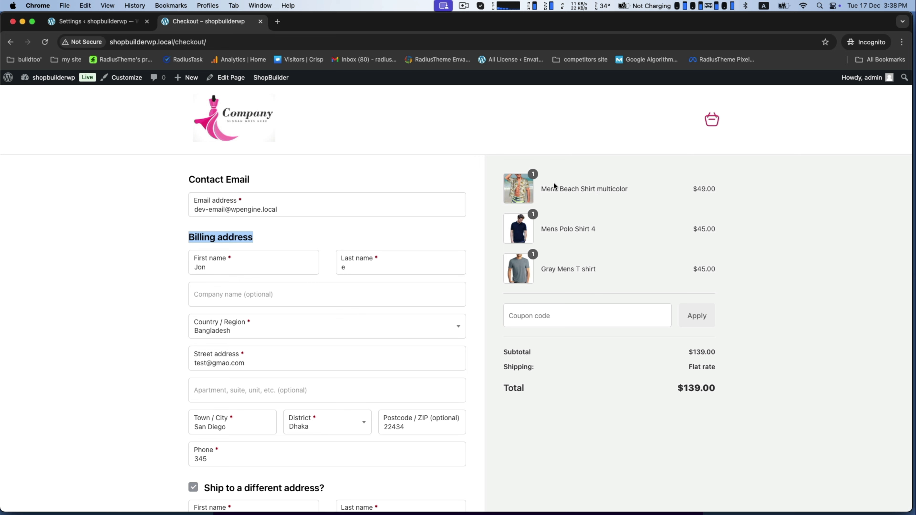
pyautogui.moveTo(542, 189); pyautogui.dragTo(633, 189)
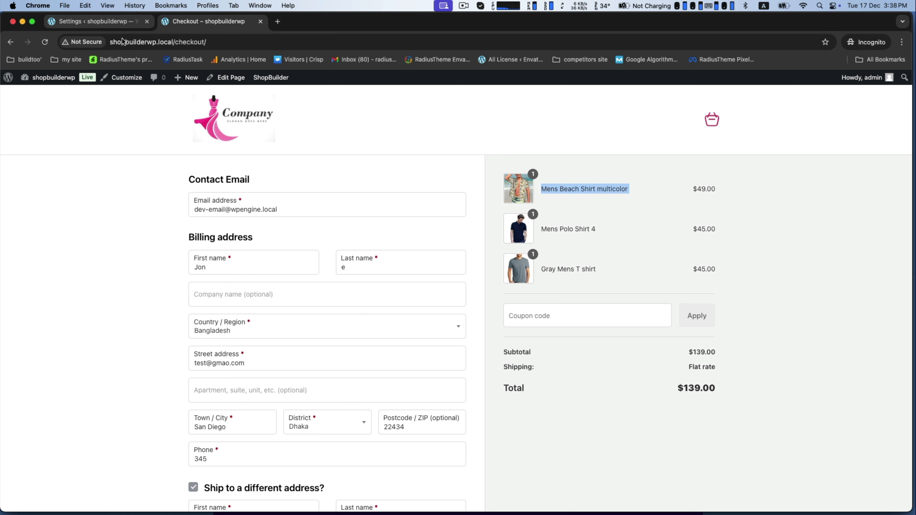
pyautogui.click(119, 173)
pyautogui.click(114, 21)
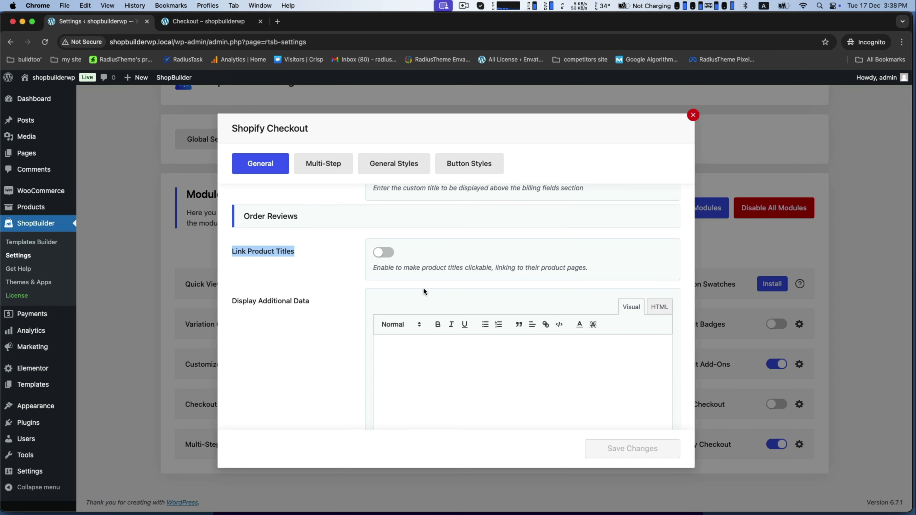
pyautogui.click(383, 252)
pyautogui.click(599, 449)
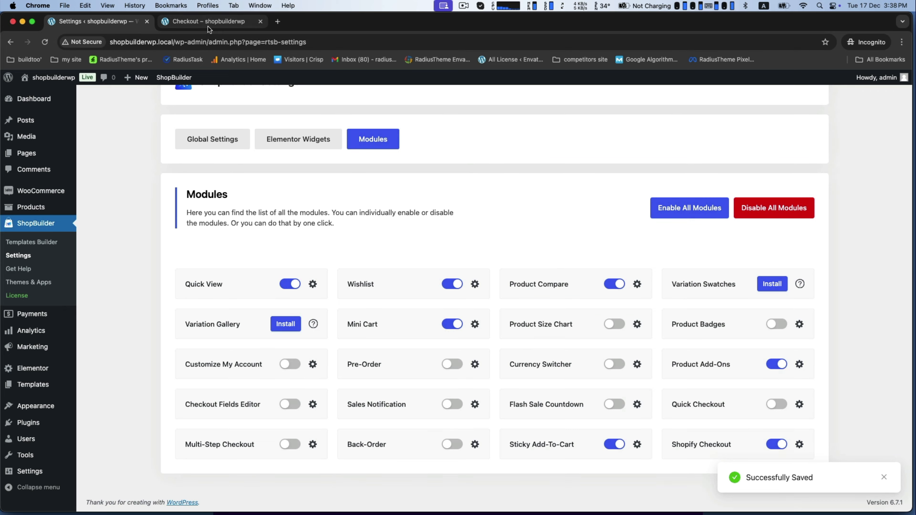
# - Reload the checkout page, test the Mens Beach Shirt multicolor title link in a new tab, and close that tab
pyautogui.click(208, 28)
pyautogui.press('super+r')
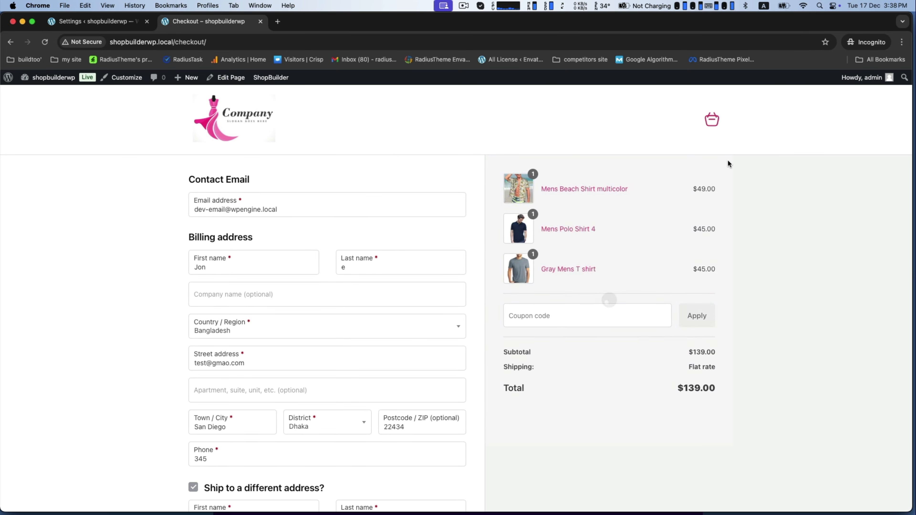
pyautogui.keyDown('super'); pyautogui.click(568, 190); pyautogui.keyUp('super')
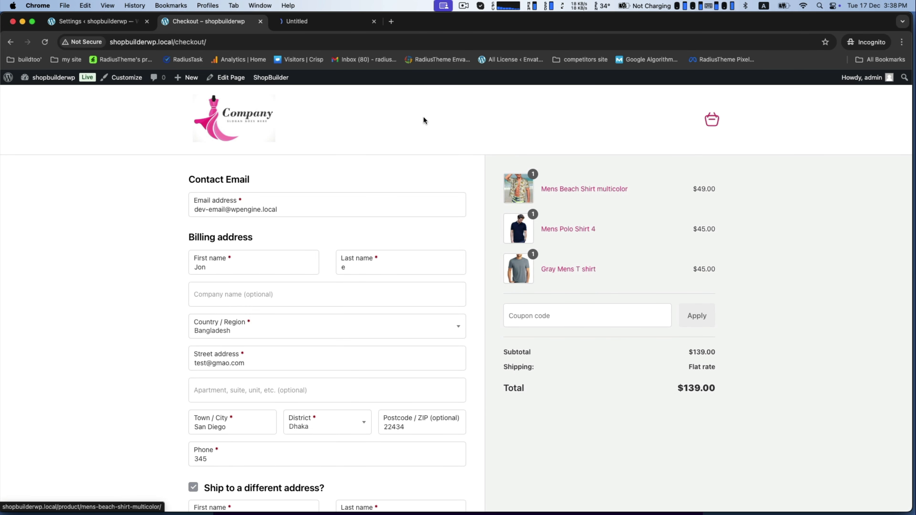
pyautogui.click(311, 24)
pyautogui.click(375, 22)
# - Set the Shopify Checkout module's Display Additional Data text to "Order over $50 to get free shipping on any item." and save the changes
pyautogui.click(96, 22)
pyautogui.scroll(-5, 397, 325)
pyautogui.moveTo(233, 281); pyautogui.dragTo(310, 281)
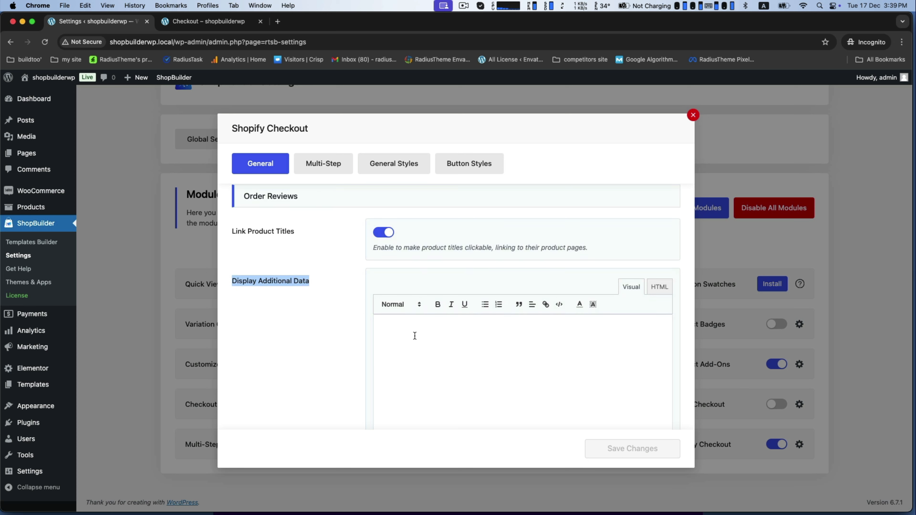
pyautogui.click(418, 336)
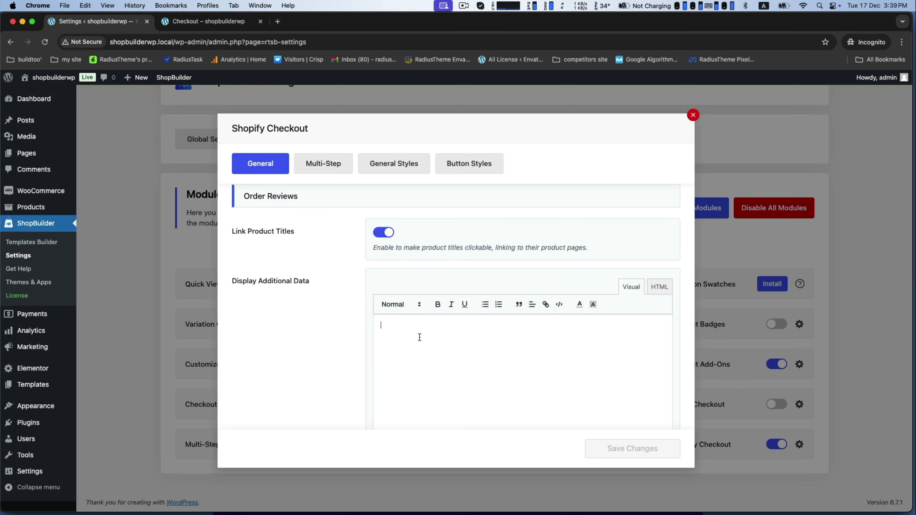
pyautogui.write('Order o')
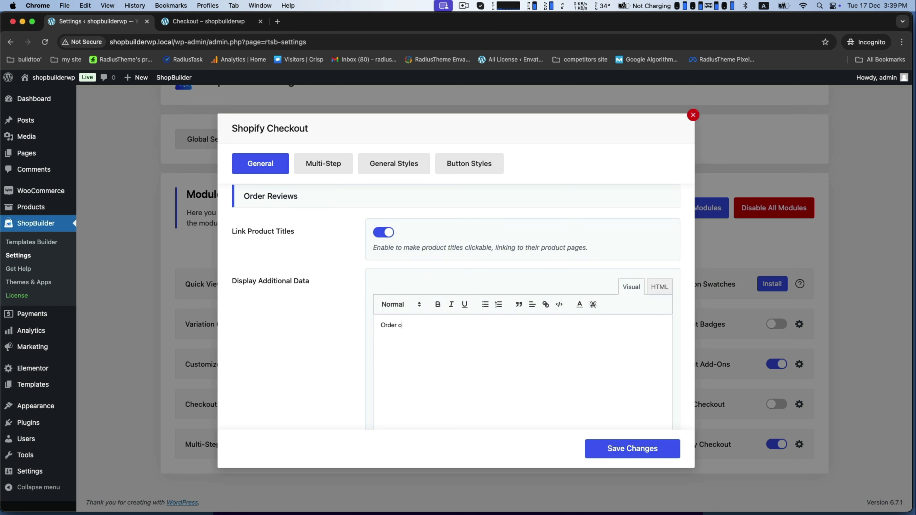
pyautogui.write('ver $50 to get free shipping on any item.')
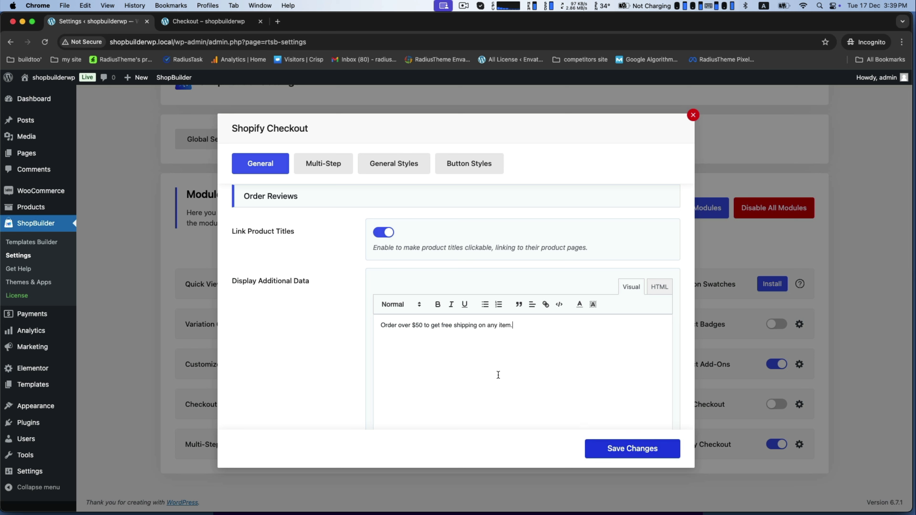
pyautogui.scroll(-3, 482, 368)
pyautogui.click(632, 449)
# - Reload the checkout page and check the additional text below the order total
pyautogui.click(209, 22)
pyautogui.click(45, 42)
pyautogui.scroll(-4, 505, 349)
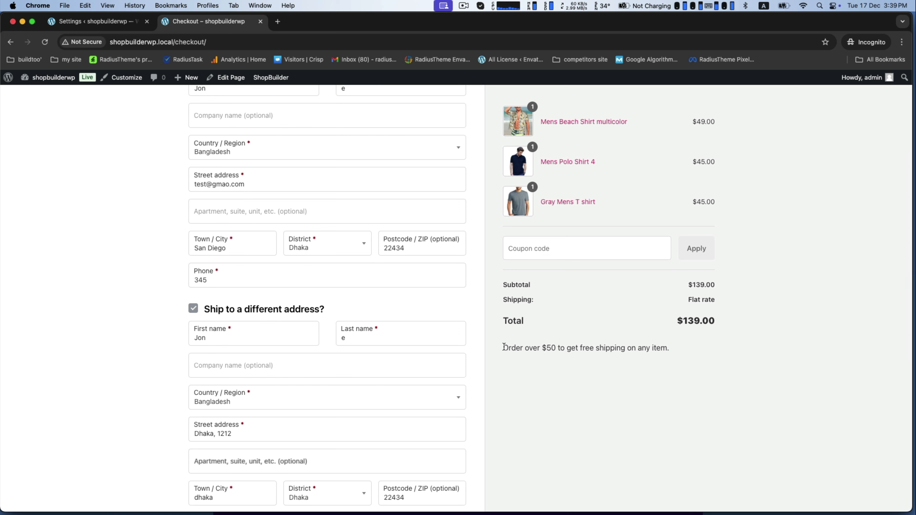
pyautogui.tripleClick(591, 348)
pyautogui.scroll(4, 542, 349)
pyautogui.scroll(2, 542, 348)
pyautogui.scroll(-10, 541, 349)
pyautogui.scroll(10, 542, 348)
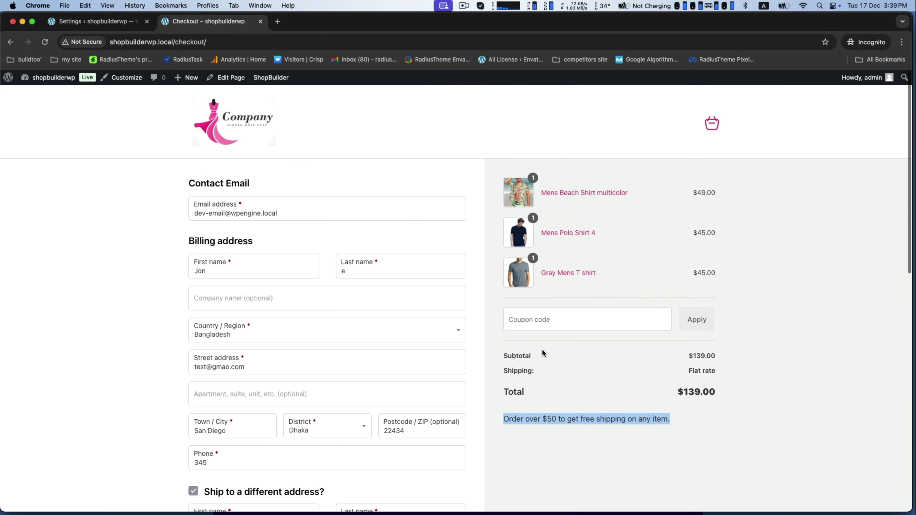
pyautogui.click(93, 105)
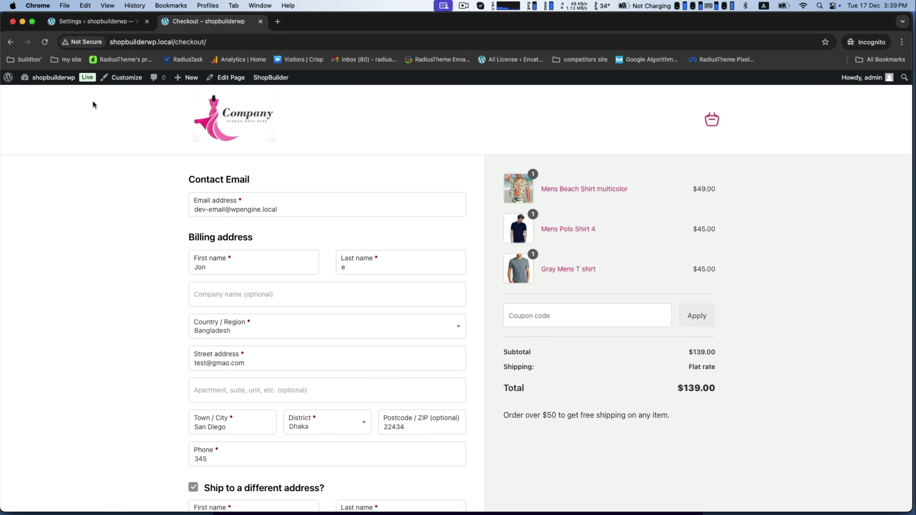
# - Enable Multi-Step Checkout in the Shopify Checkout module, save the changes, and check the step menu on the reloaded checkout page
pyautogui.click(93, 21)
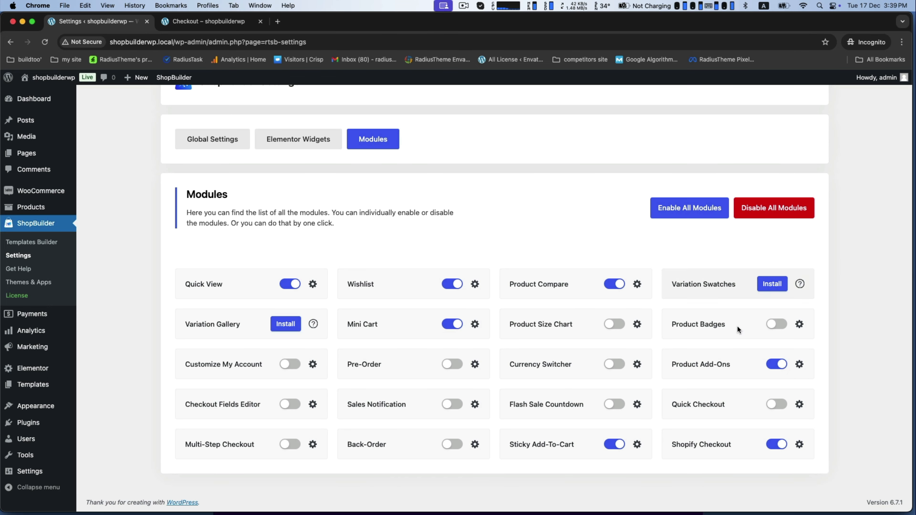
pyautogui.click(806, 448)
pyautogui.scroll(-5, 375, 350)
pyautogui.click(323, 163)
pyautogui.tripleClick(266, 210)
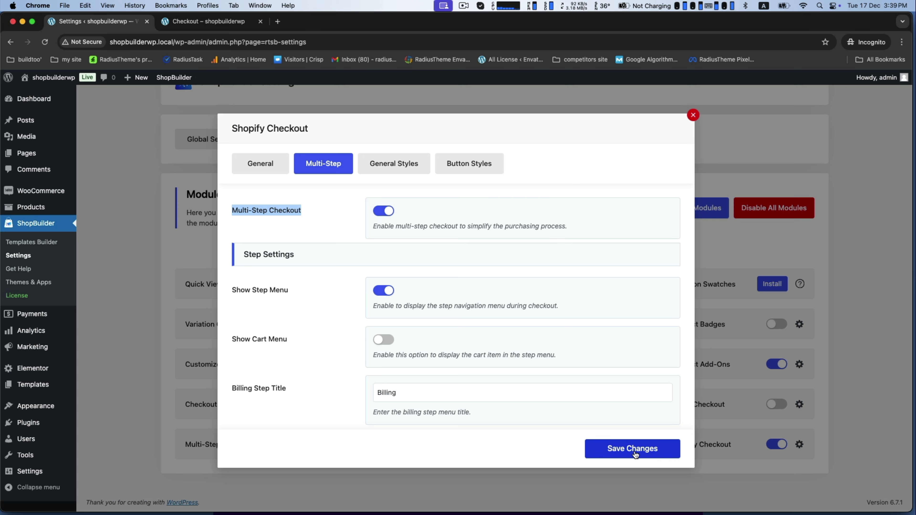
pyautogui.click(636, 455)
pyautogui.click(206, 27)
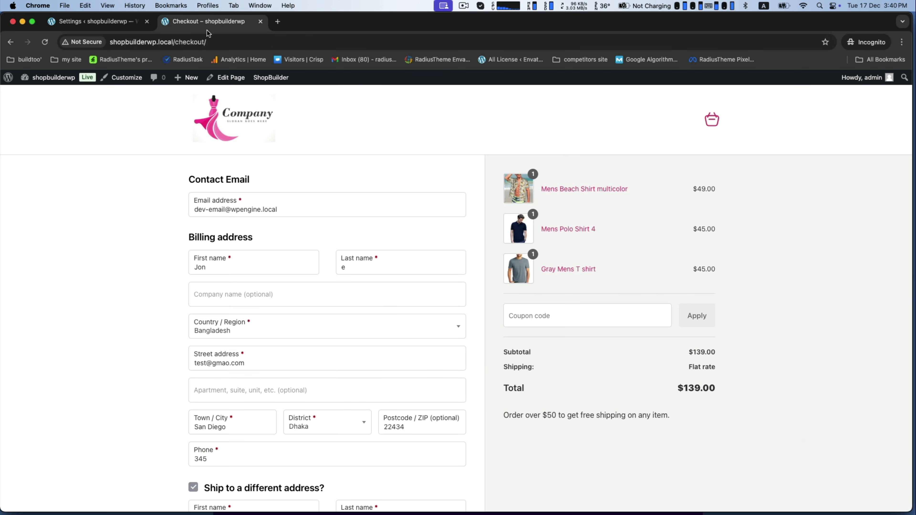
pyautogui.press('super+r')
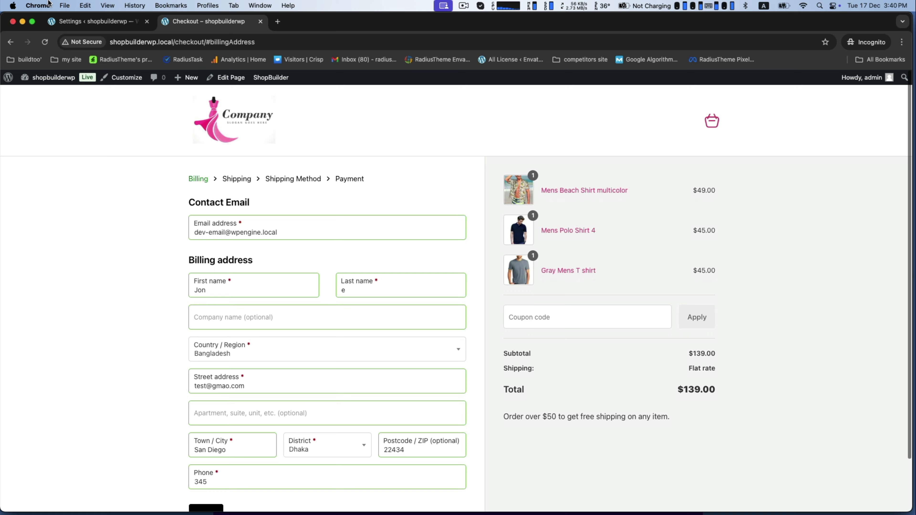
# - Set the Shipping Step Title in the multi-step settings to "free Shipping", save, and check it on the reloaded checkout page
pyautogui.click(87, 24)
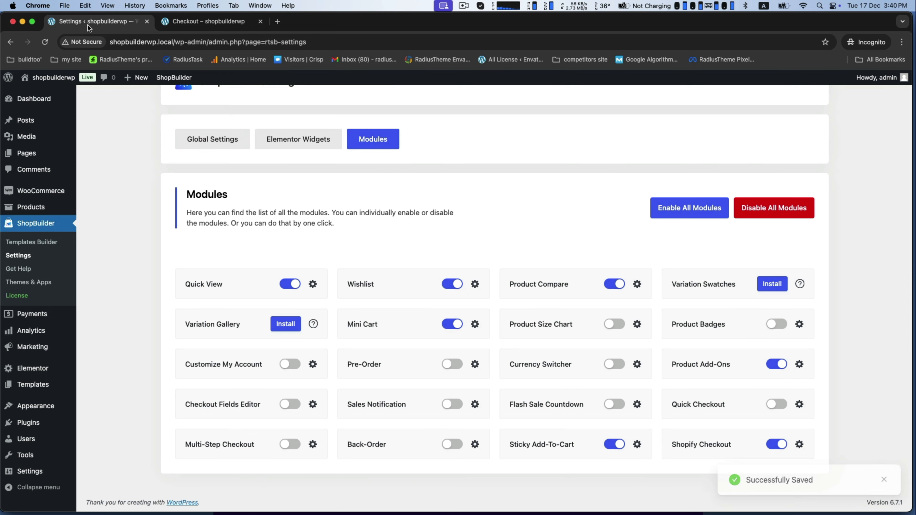
pyautogui.click(799, 443)
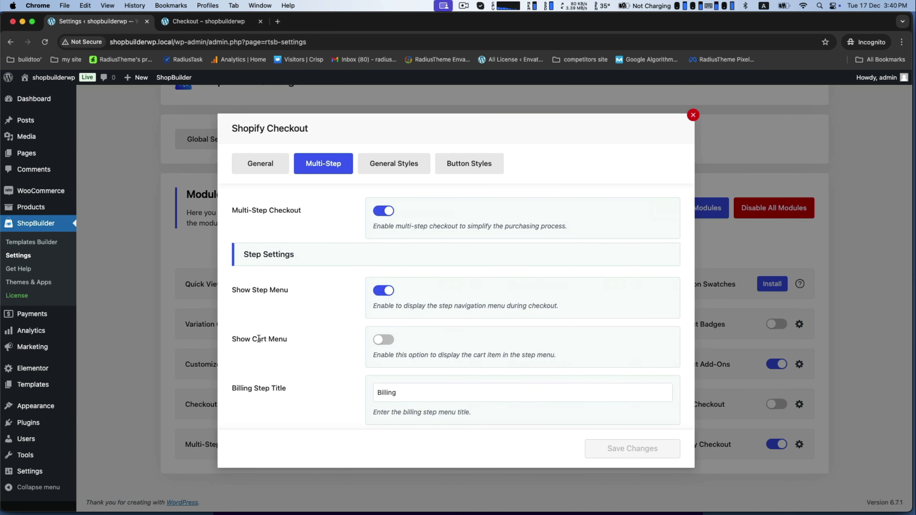
pyautogui.moveTo(241, 340); pyautogui.dragTo(331, 333)
pyautogui.scroll(-4, 332, 337)
pyautogui.click(377, 339)
pyautogui.write('free')
pyautogui.click(632, 448)
pyautogui.click(208, 21)
pyautogui.click(44, 41)
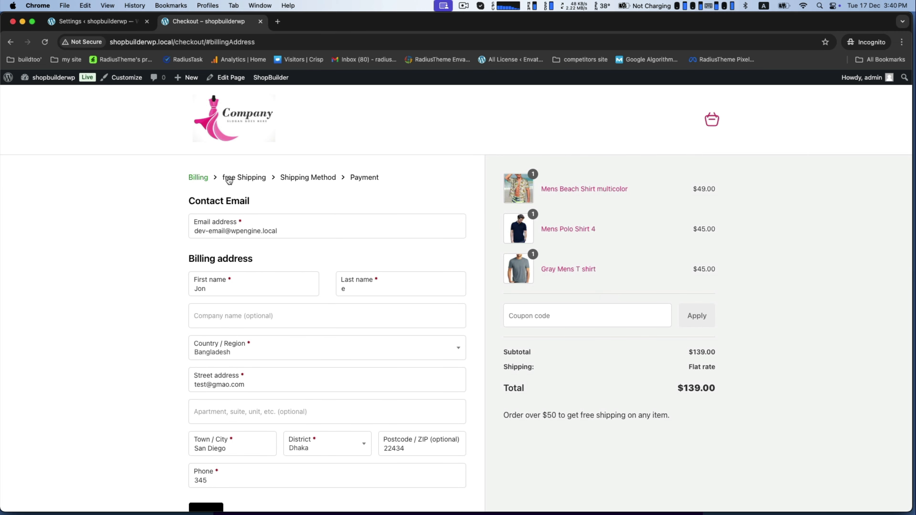
# - Return to the ShopBuilder settings and reopen the Shopify Checkout module's multi-step settings
pyautogui.click(123, 25)
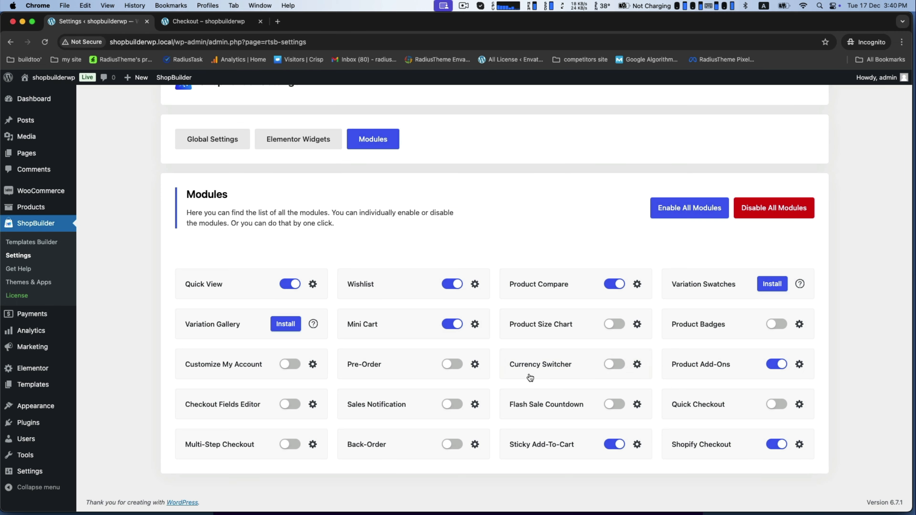
pyautogui.click(800, 444)
pyautogui.doubleClick(395, 356)
pyautogui.press('BackSpace')
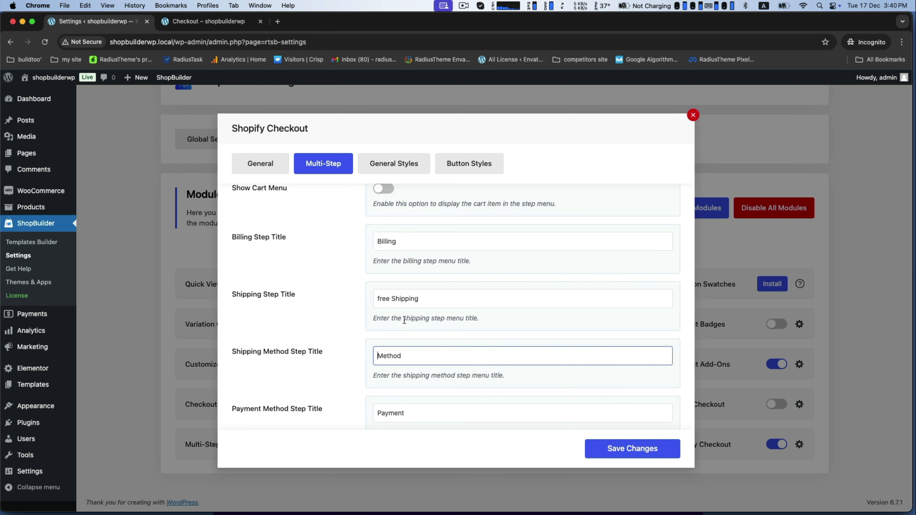
pyautogui.press('super+z')
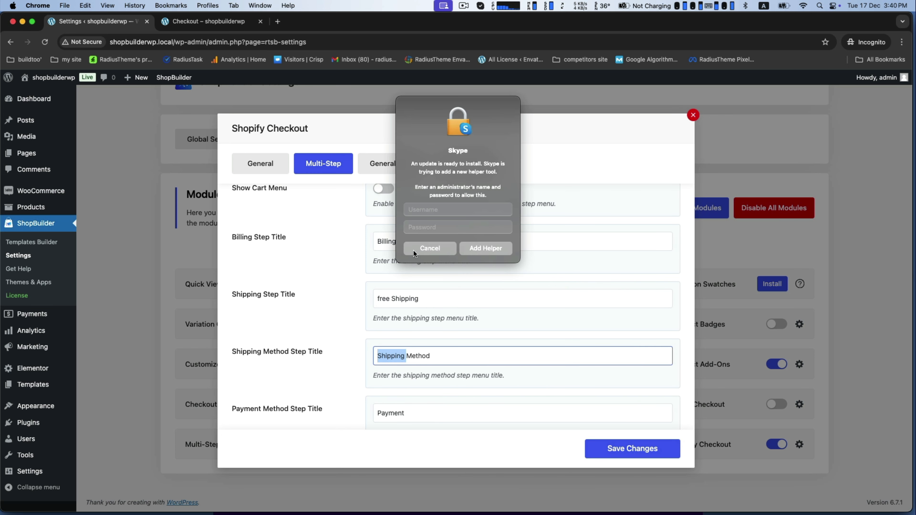
pyautogui.click(421, 249)
# - Restore the Shipping Step Title to "Shipping", save the changes, and reload the checkout page
pyautogui.doubleClick(382, 303)
pyautogui.press('BackSpace')
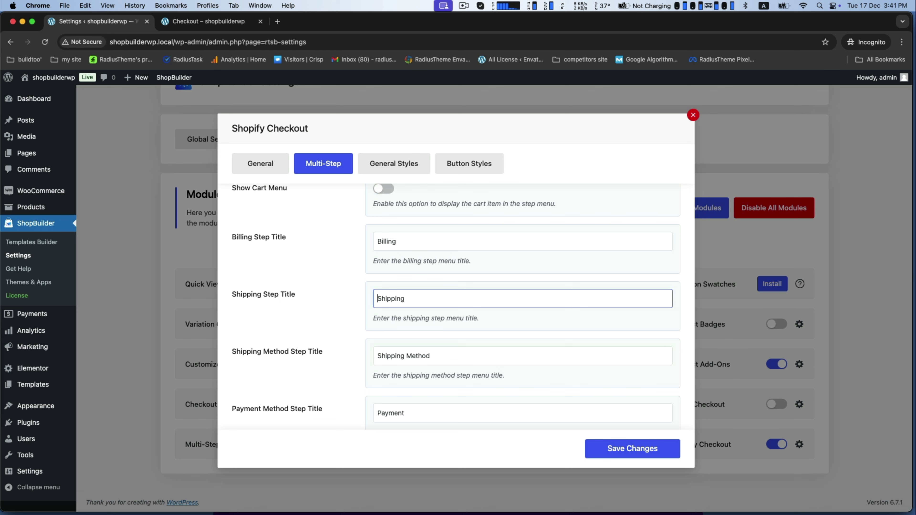
pyautogui.scroll(-5, 388, 313)
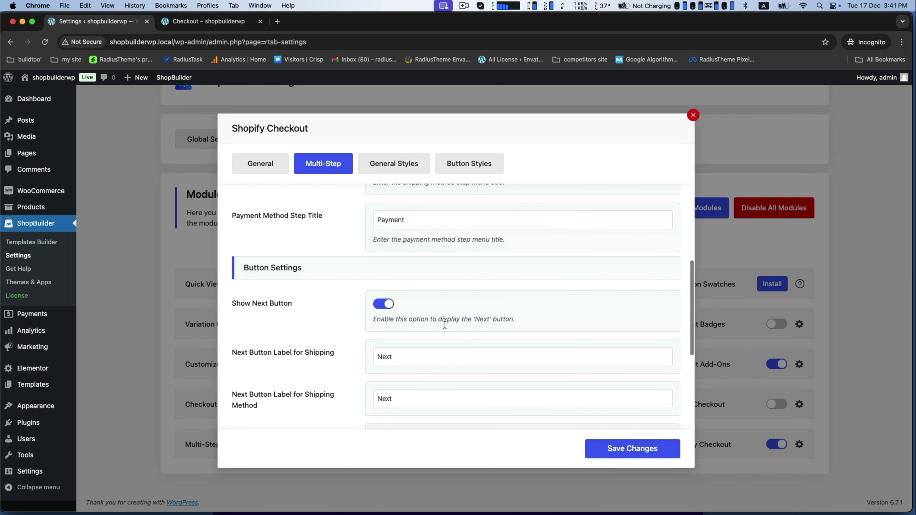
pyautogui.click(620, 449)
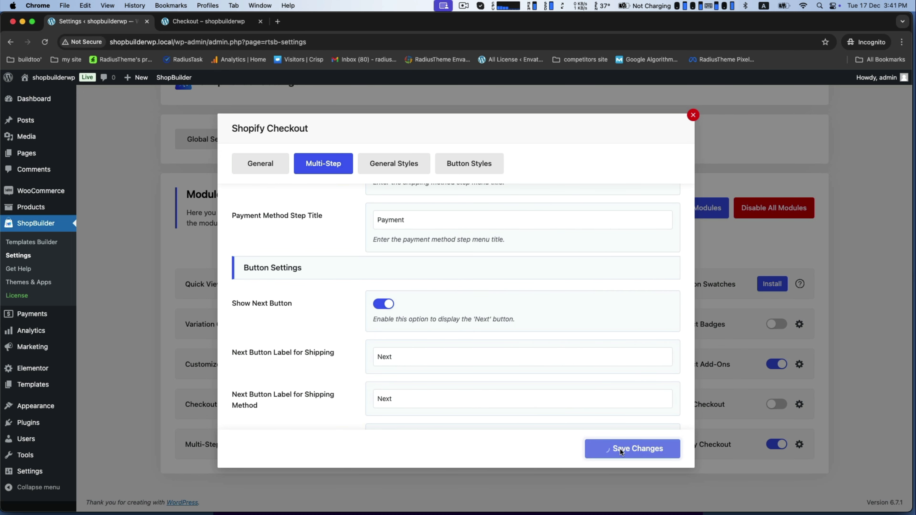
pyautogui.click(207, 22)
pyautogui.click(44, 42)
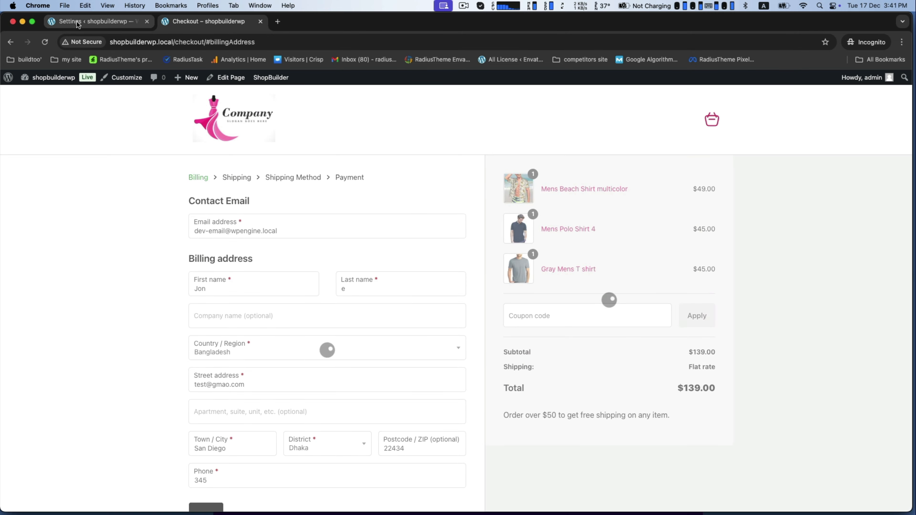
# - Disable Multi-Step Checkout in the Shopify Checkout module and save the changes
pyautogui.click(75, 23)
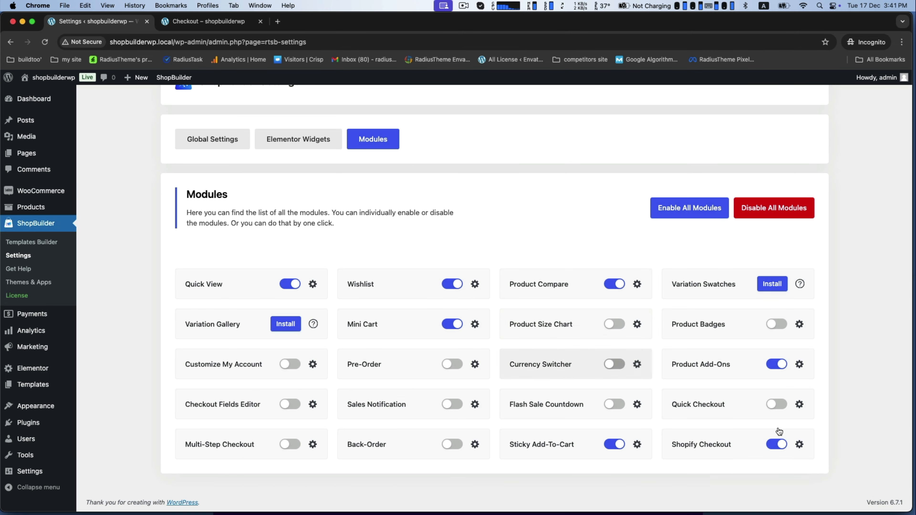
pyautogui.click(800, 445)
pyautogui.scroll(3, 386, 300)
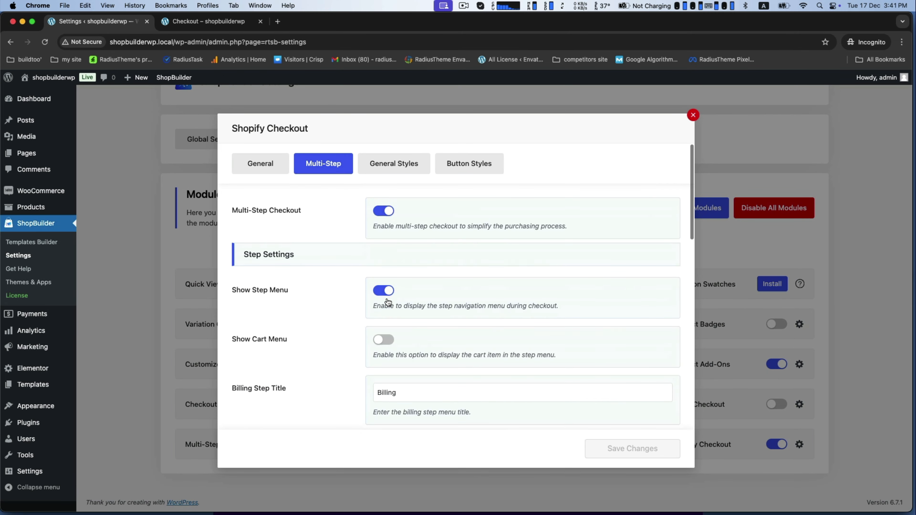
pyautogui.click(377, 212)
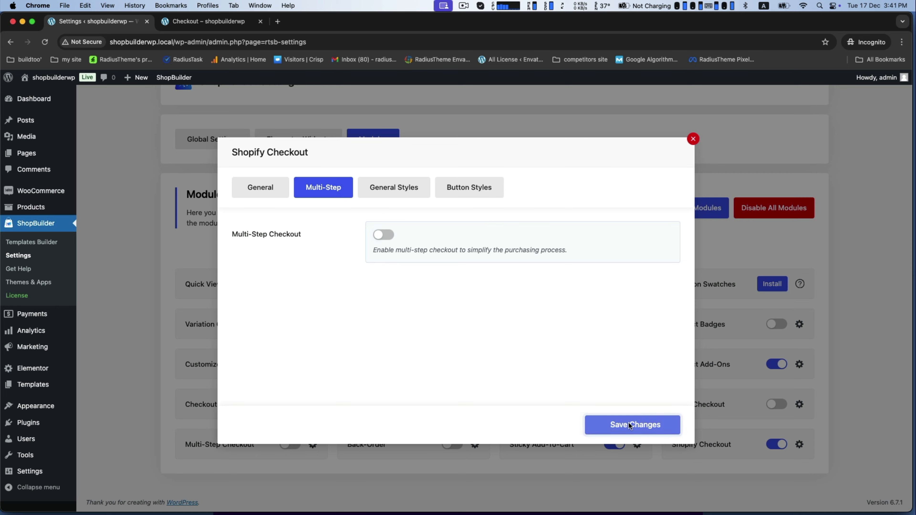
pyautogui.click(635, 425)
# - Reload the checkout page and review its layout from the contact fields down to the payment section
pyautogui.click(165, 22)
pyautogui.click(44, 42)
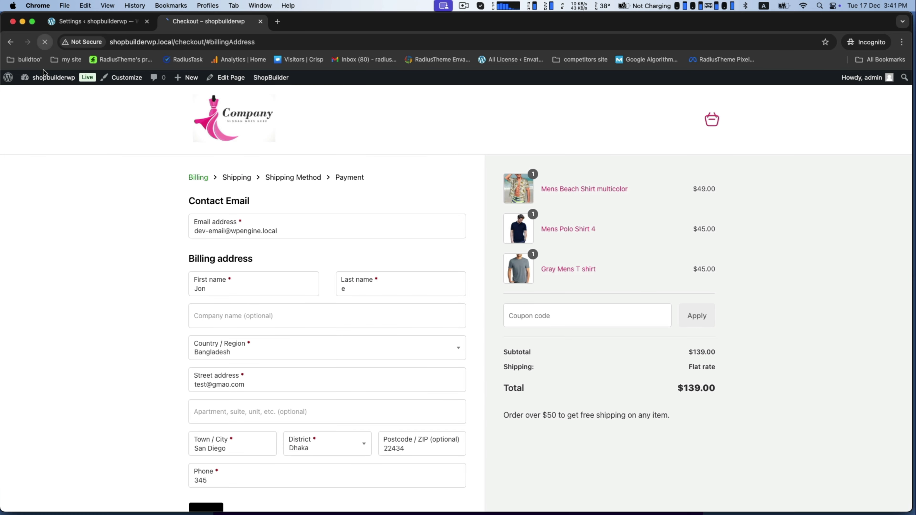
pyautogui.scroll(-10, 293, 324)
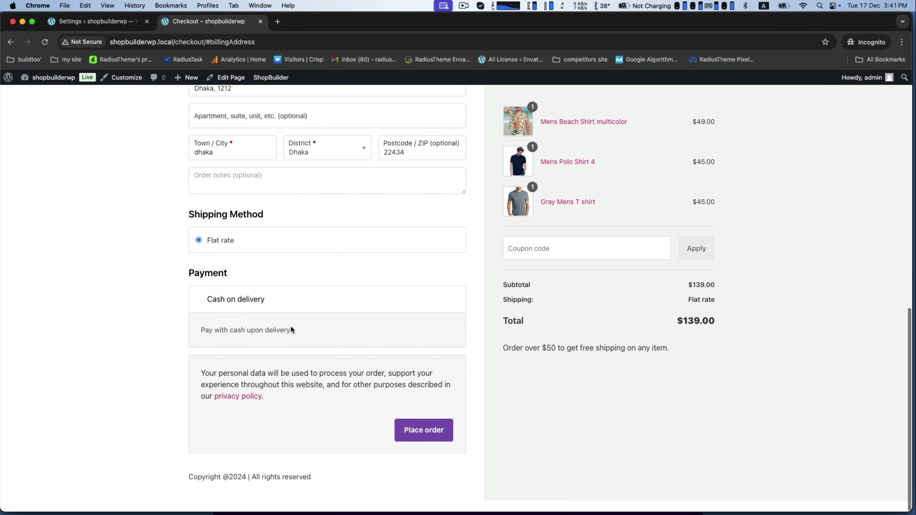
pyautogui.scroll(6, 291, 327)
pyautogui.scroll(6, 291, 326)
# - Set the Header Cart Icon color to FF6600 in the Shopify Checkout general styles, save, and reload the checkout page
pyautogui.click(94, 21)
pyautogui.moveTo(243, 204); pyautogui.dragTo(361, 210)
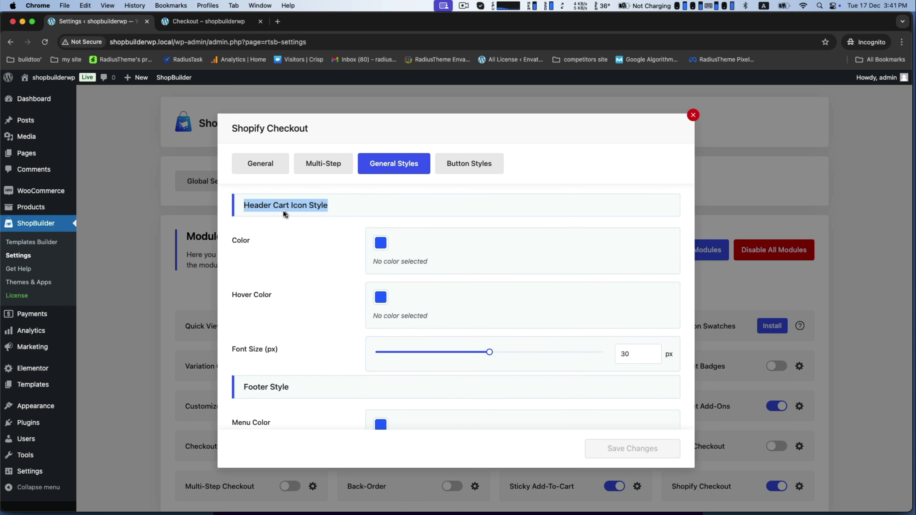
pyautogui.click(380, 246)
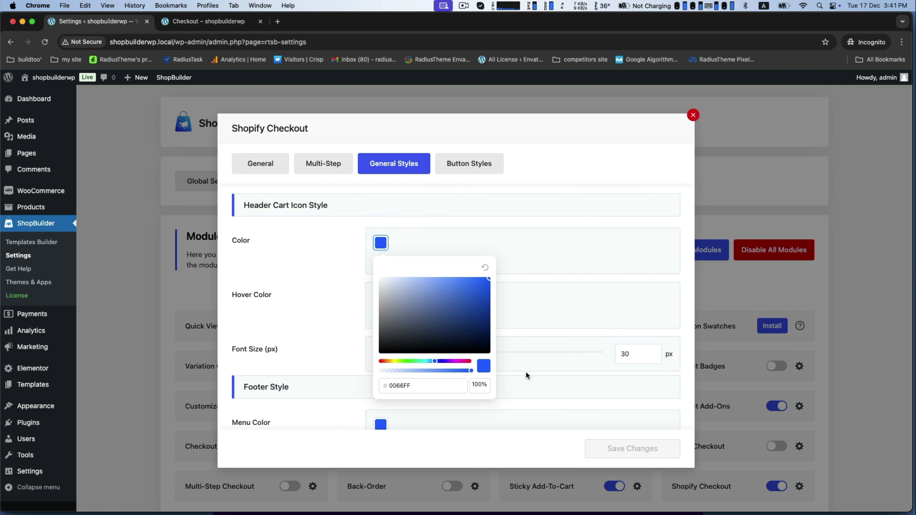
pyautogui.click(384, 362)
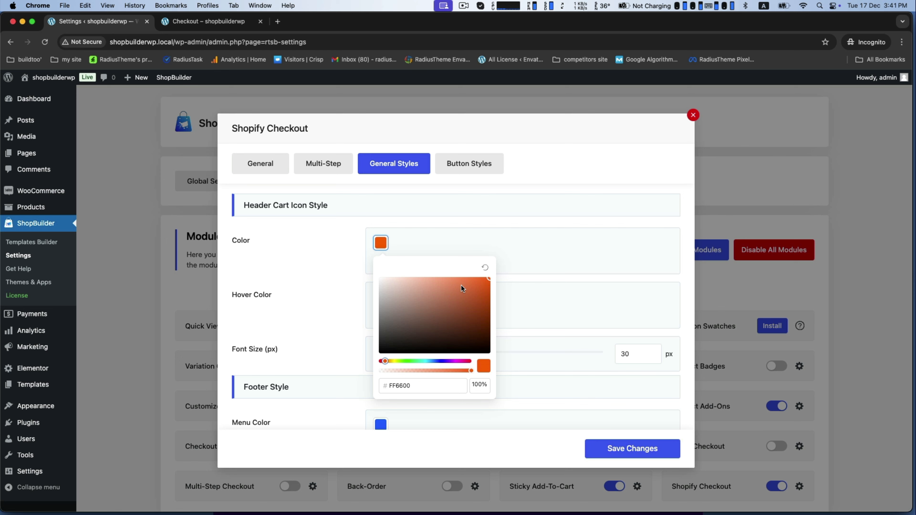
pyautogui.click(593, 449)
pyautogui.click(183, 21)
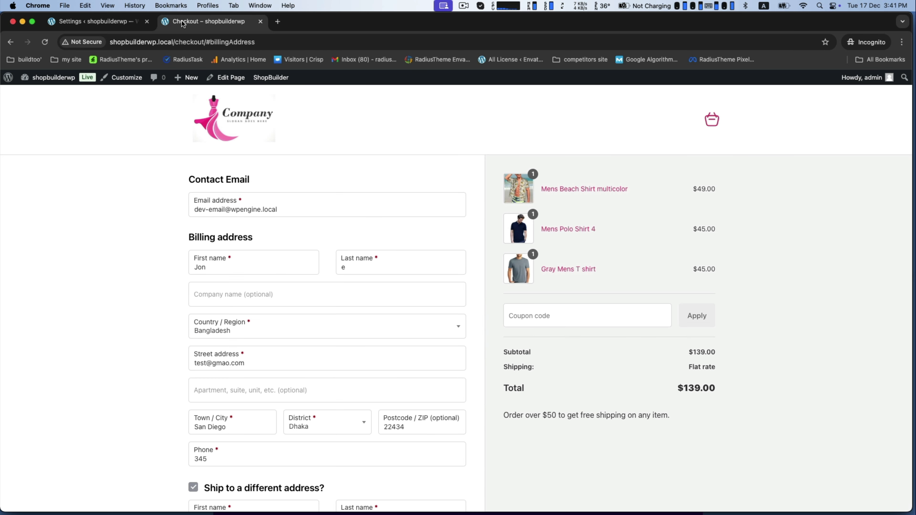
pyautogui.click(39, 44)
# - Set the Header Cart Icon font size to 15 px, save the changes, and reload the checkout page
pyautogui.click(97, 21)
pyautogui.click(799, 487)
pyautogui.click(394, 164)
pyautogui.scroll(-10, 456, 307)
pyautogui.moveTo(632, 263); pyautogui.dragTo(584, 265)
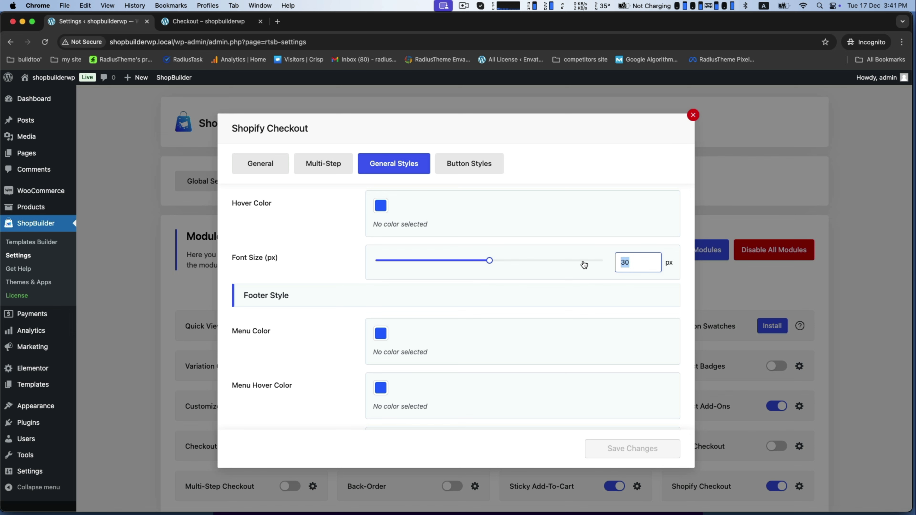
pyautogui.write('15')
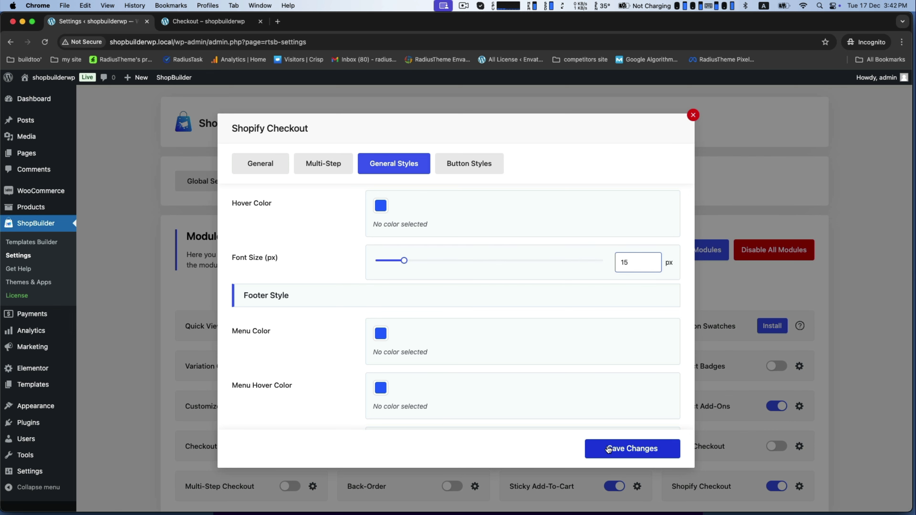
pyautogui.click(594, 448)
pyautogui.hotkey('ctrl', 'Tab')
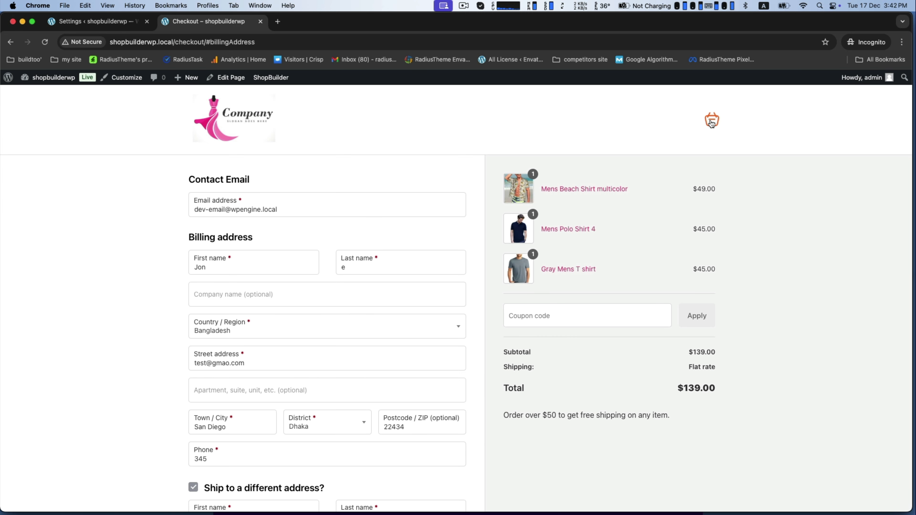
pyautogui.click(44, 42)
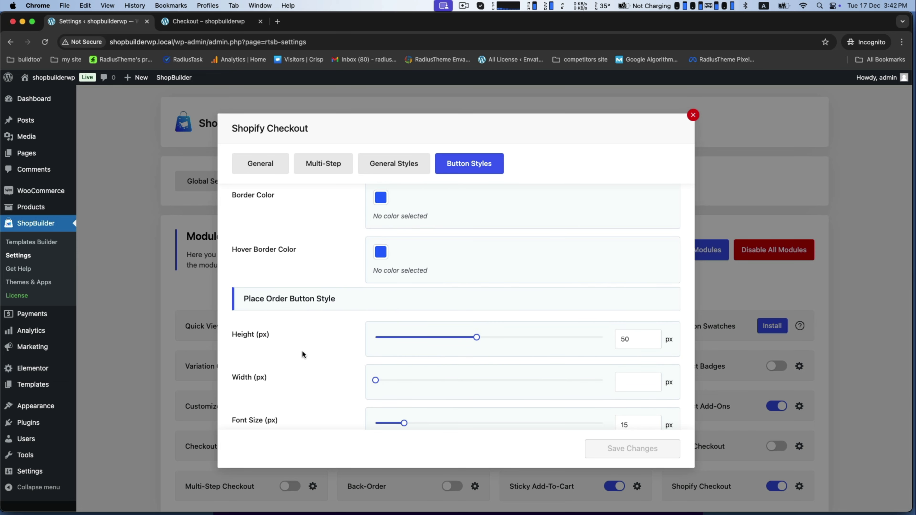
# - Examine the Place Order Button Style options in the Shopify Checkout button styles
pyautogui.scroll(-5, 325, 324)
pyautogui.scroll(2, 293, 321)
pyautogui.scroll(-10, 253, 336)
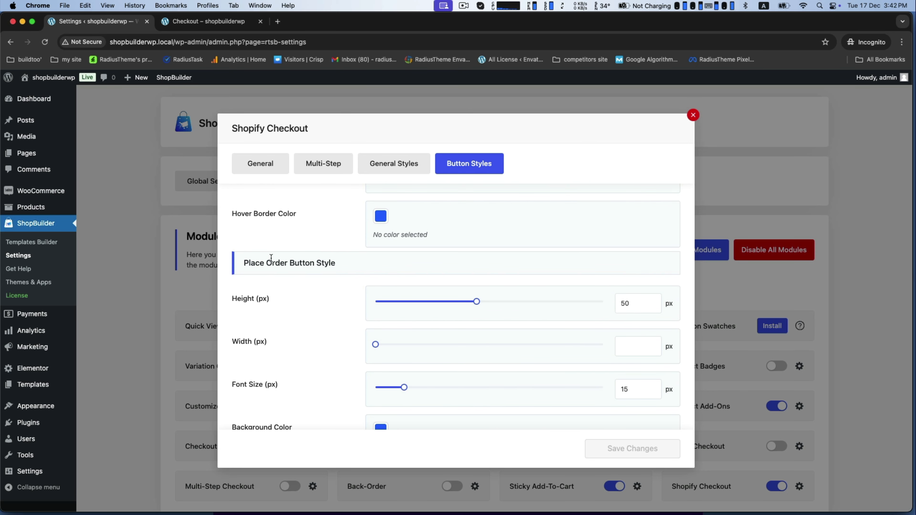
# - Set the background color in the Place Order Button Style options to magenta
pyautogui.moveTo(245, 261); pyautogui.dragTo(342, 260)
pyautogui.tripleClick(327, 263)
pyautogui.click(320, 296)
pyautogui.scroll(-5, 320, 296)
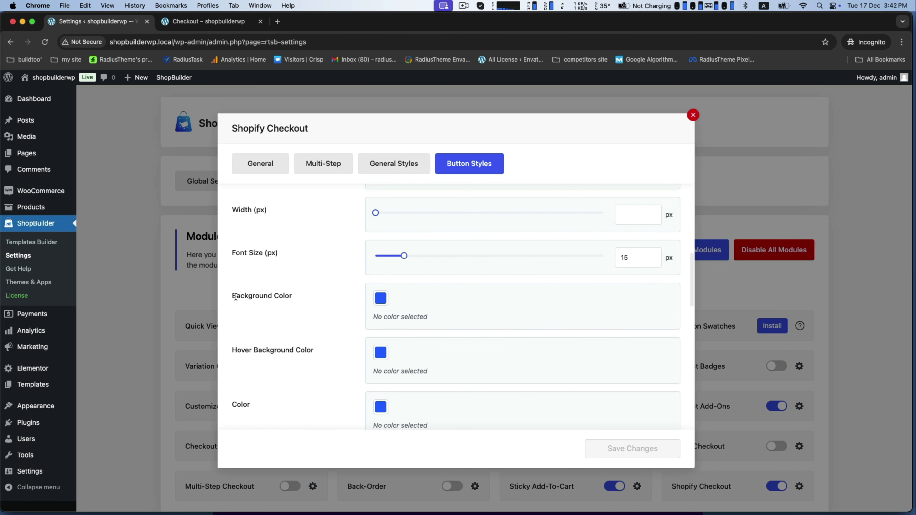
pyautogui.click(380, 298)
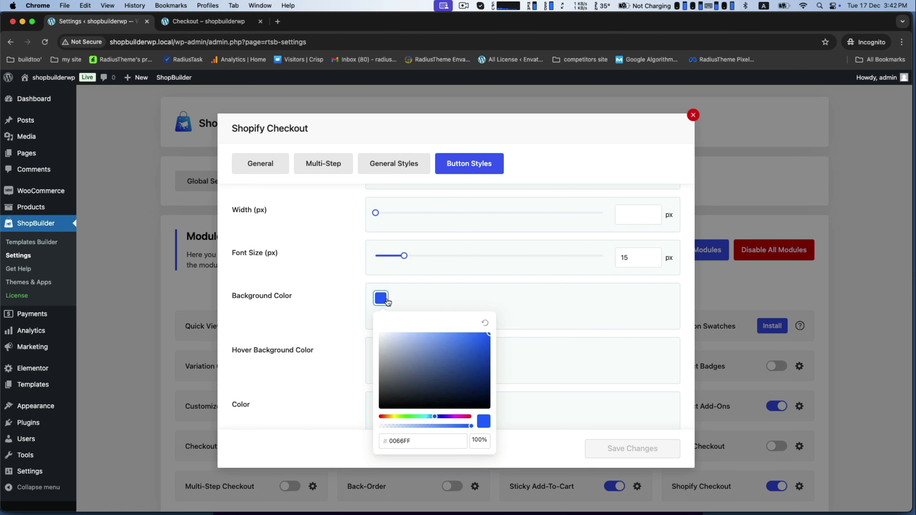
pyautogui.click(454, 420)
pyautogui.click(463, 417)
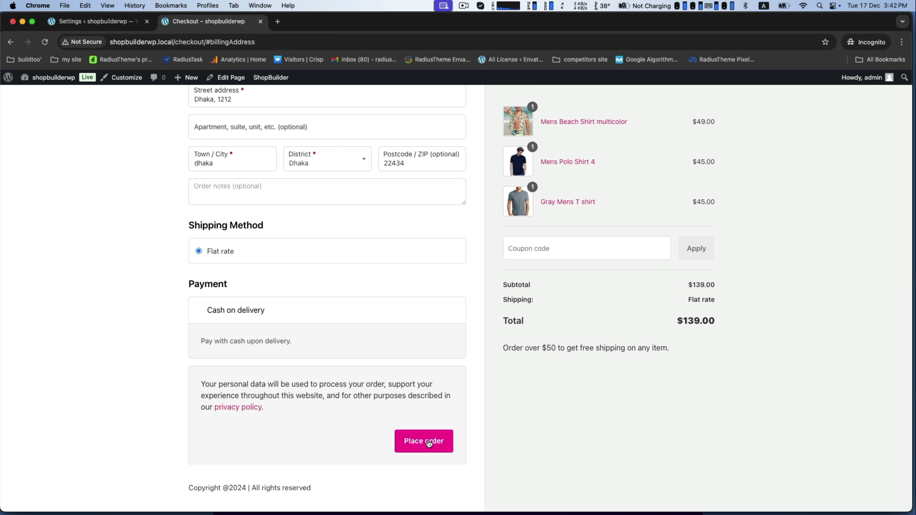
# - Check the Place order button's background color below the payment section of the checkout page
pyautogui.click(423, 441)
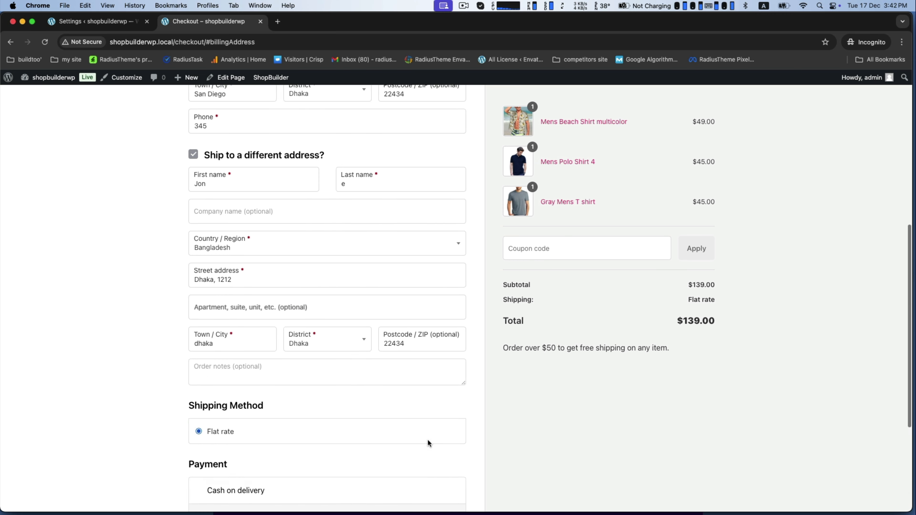
pyautogui.scroll(-5, 428, 443)
pyautogui.scroll(-5, 427, 439)
pyautogui.click(427, 440)
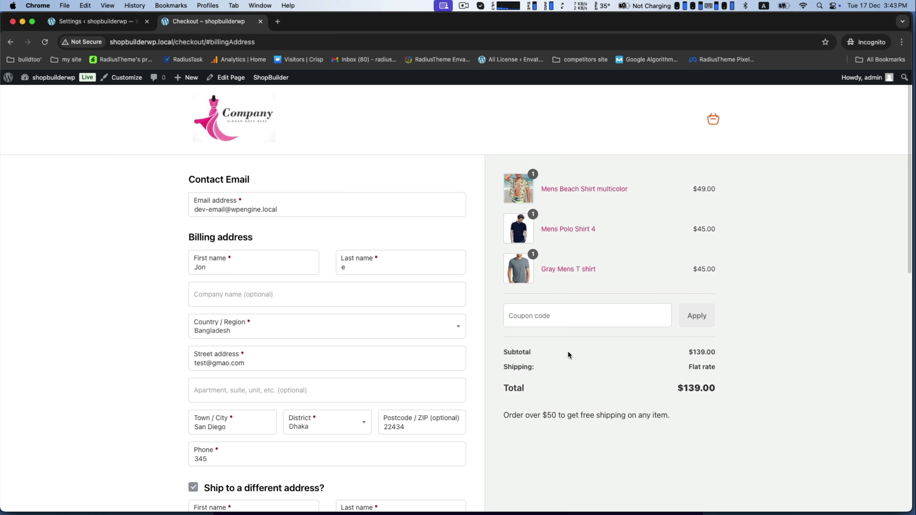
# - Reopen the Shopify Checkout module settings and examine the Apply Coupon Button Style options through Hover Border Color
pyautogui.click(116, 20)
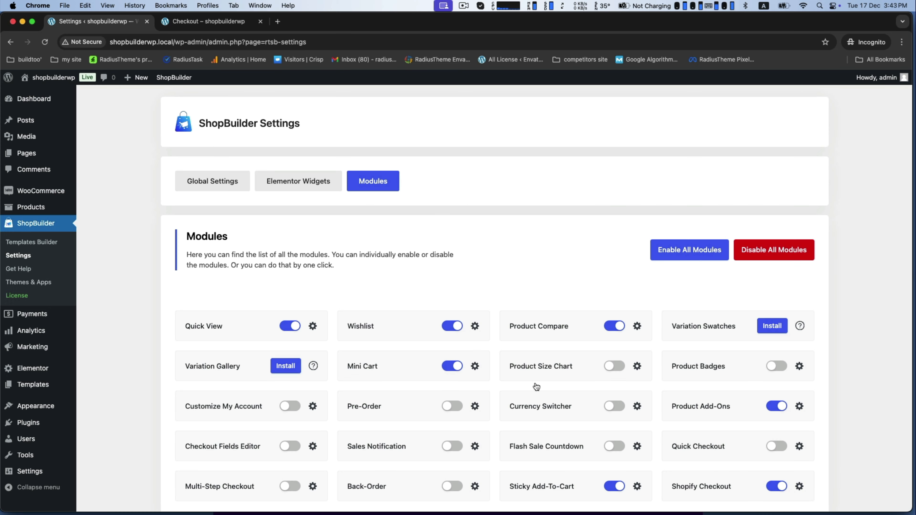
pyautogui.click(799, 485)
pyautogui.scroll(-10, 552, 385)
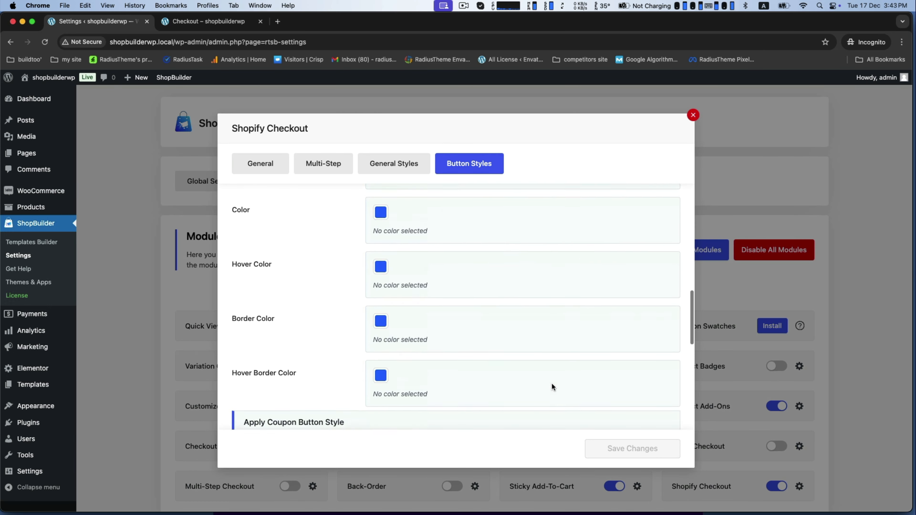
pyautogui.scroll(2, 552, 385)
pyautogui.moveTo(245, 202); pyautogui.dragTo(318, 233)
pyautogui.scroll(-6, 346, 265)
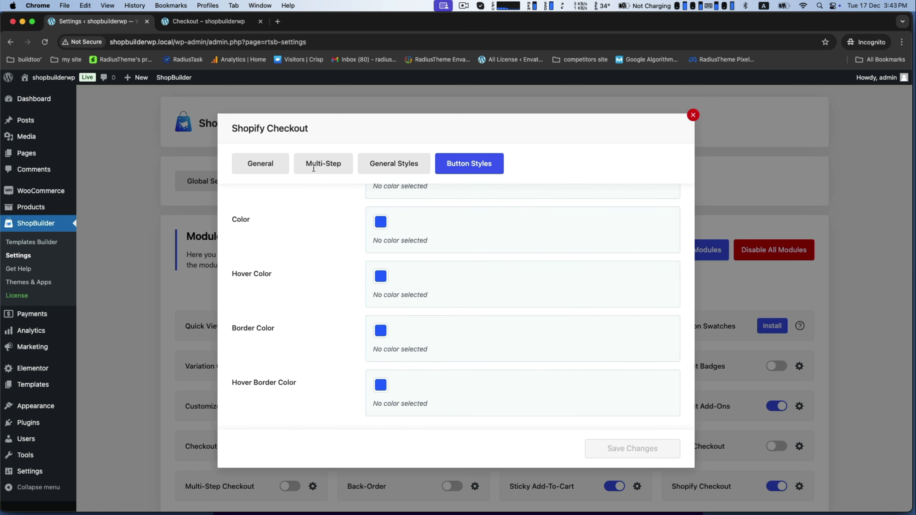
pyautogui.click(260, 163)
# - Reload the checkout page and review the shipping address, shipping method and payment sections
pyautogui.click(182, 22)
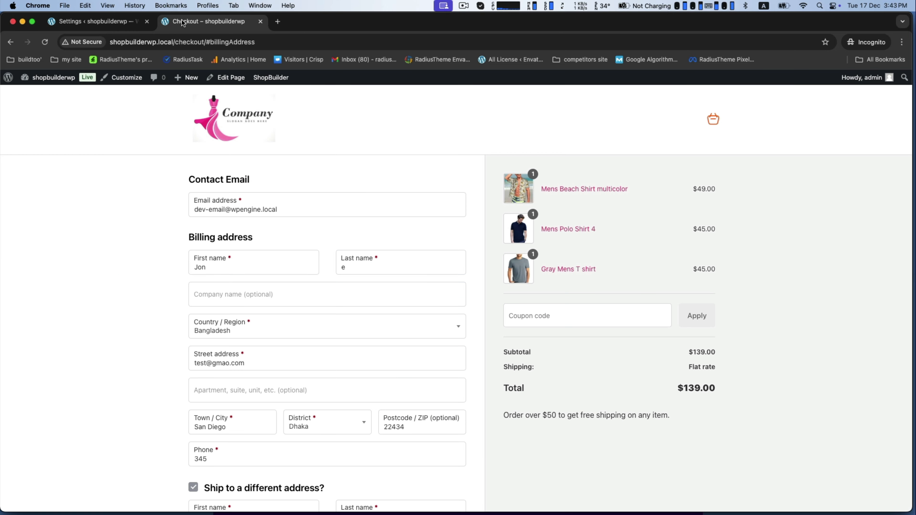
pyautogui.click(45, 42)
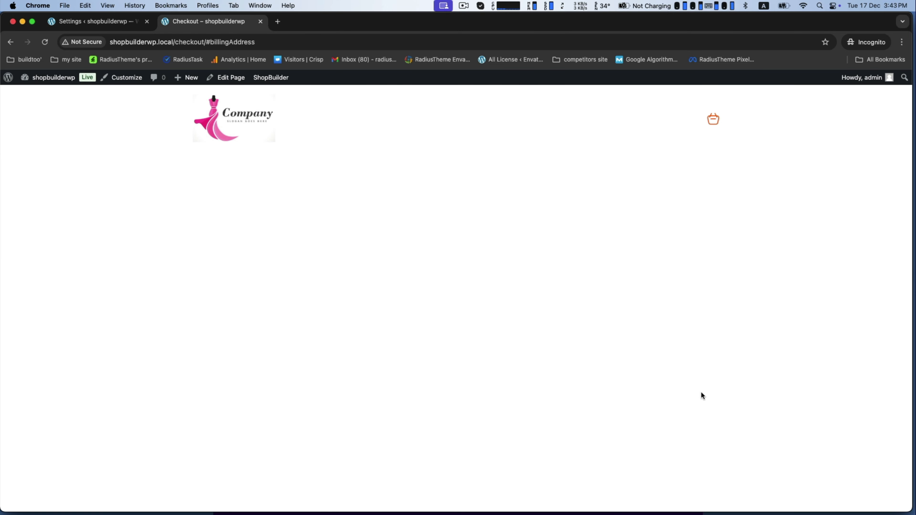
pyautogui.scroll(-6, 324, 320)
pyautogui.scroll(-8, 319, 426)
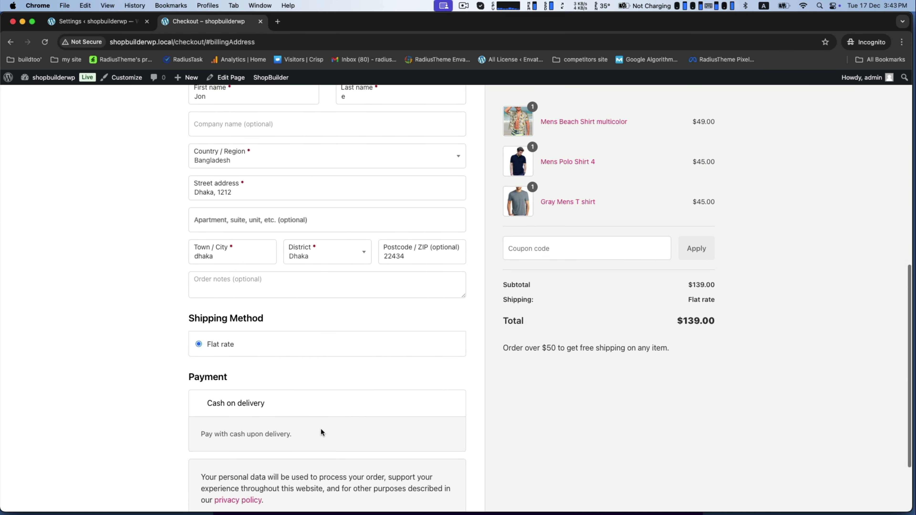